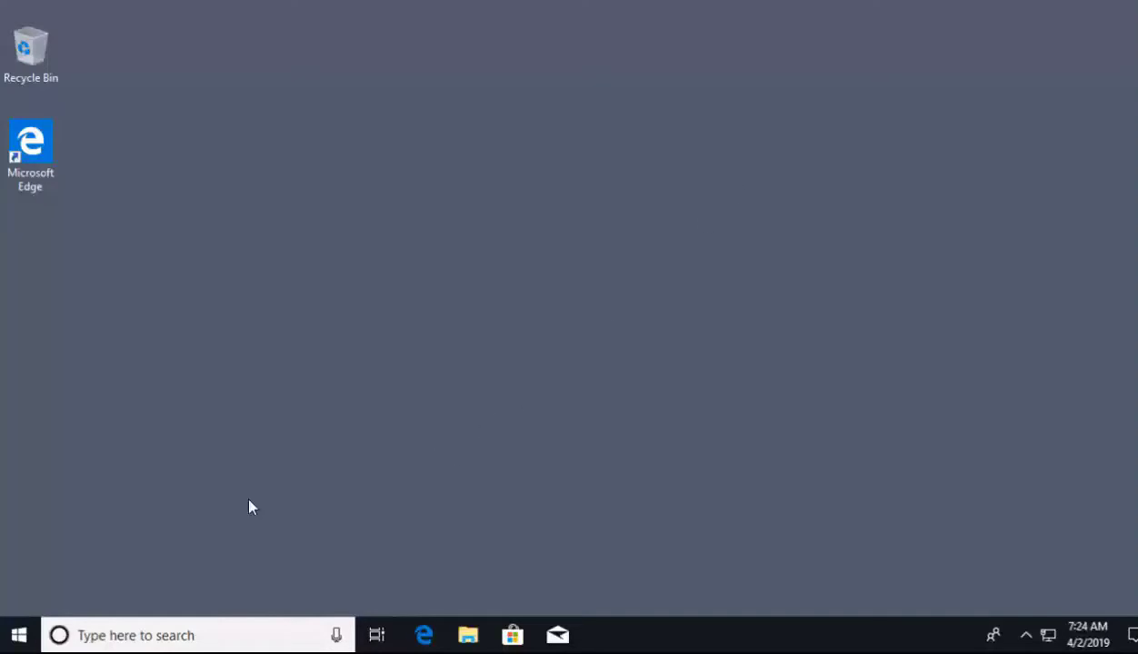
- Go from the Start right-click menu to Settings, then System, then the Remote Desktop page
{"action": "right_click", "coordinate": [20, 644]}
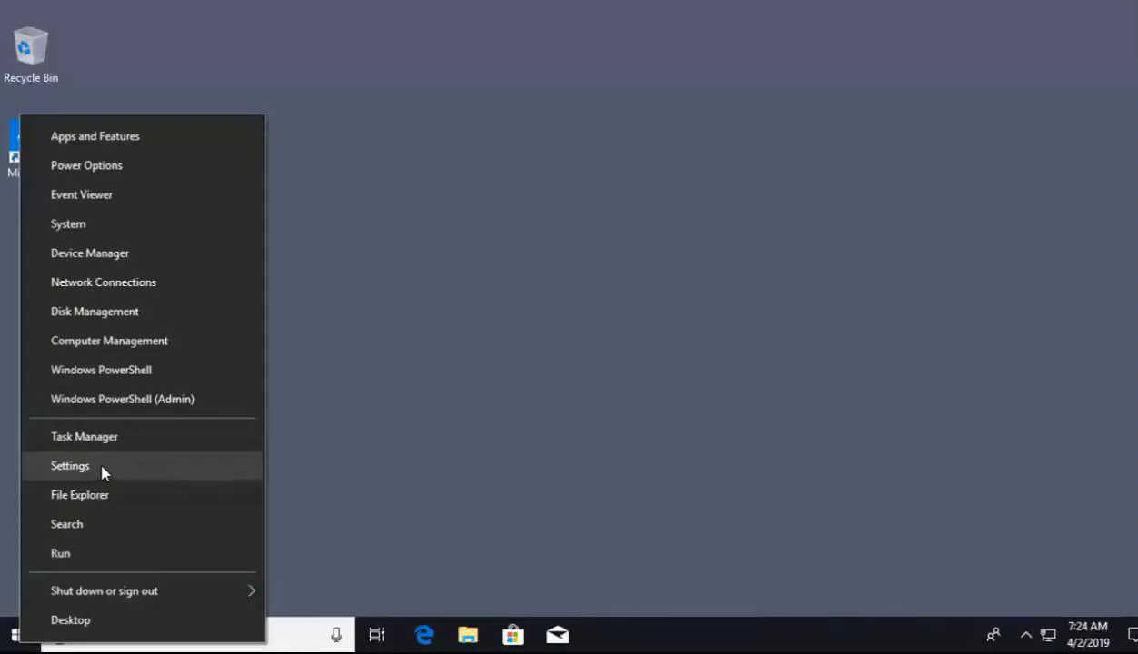
{"action": "left_click", "coordinate": [102, 468]}
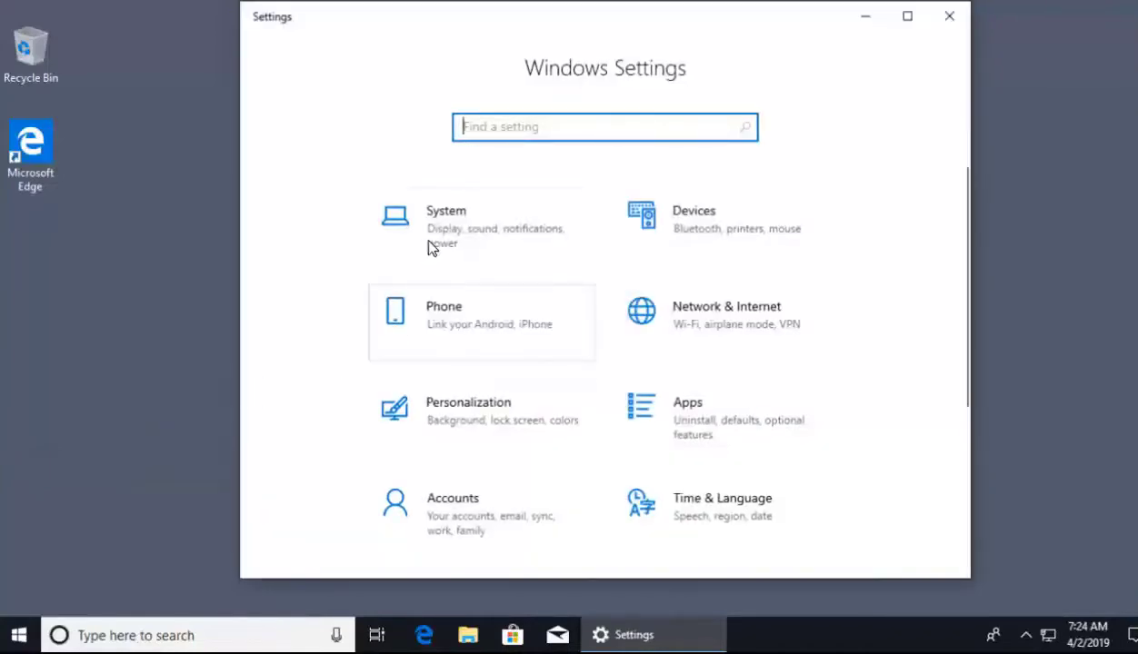
{"action": "left_click", "coordinate": [485, 238]}
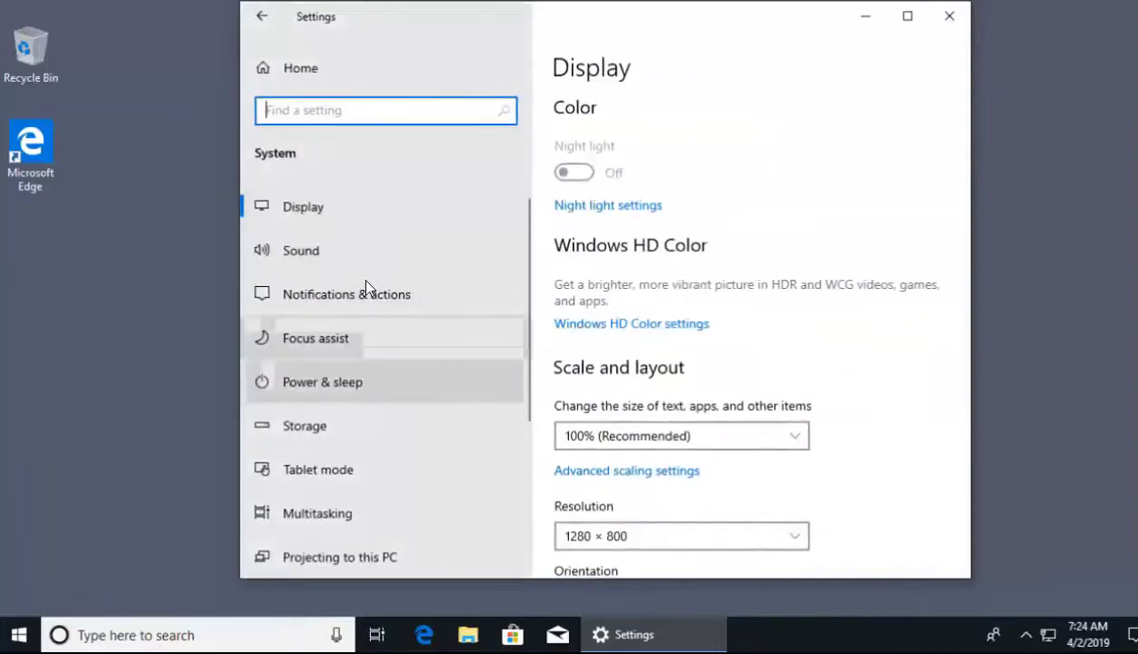
{"action": "scroll", "coordinate": [364, 289], "scroll_direction": "down", "scroll_amount": 1}
{"action": "scroll", "coordinate": [361, 282], "scroll_direction": "down", "scroll_amount": 4}
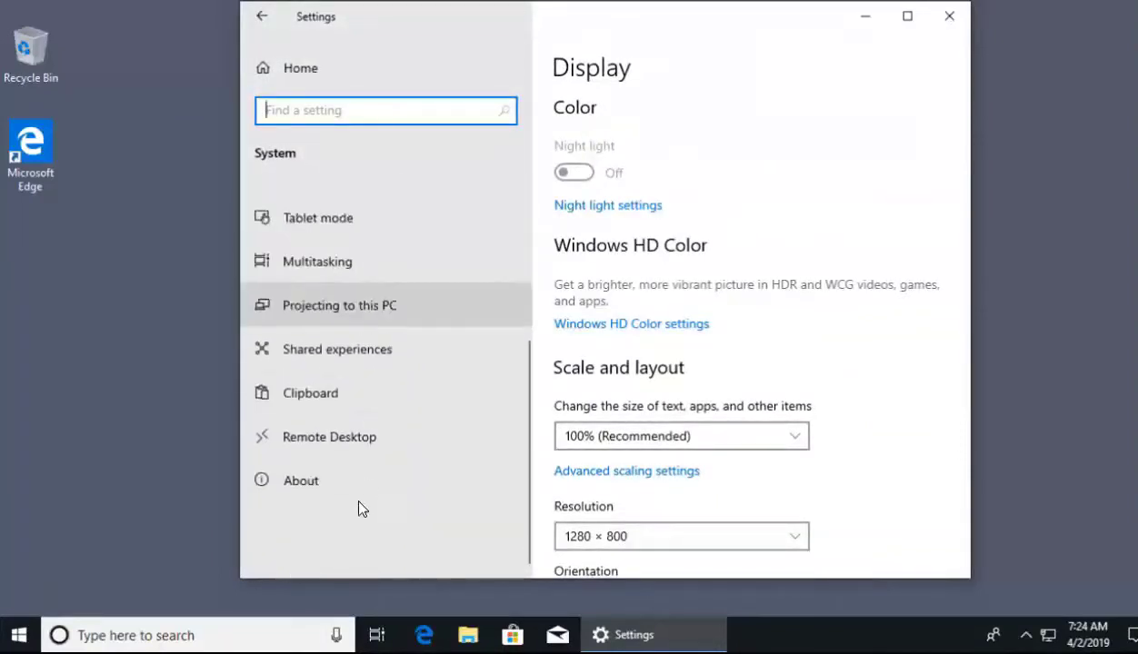
{"action": "left_click", "coordinate": [338, 443]}
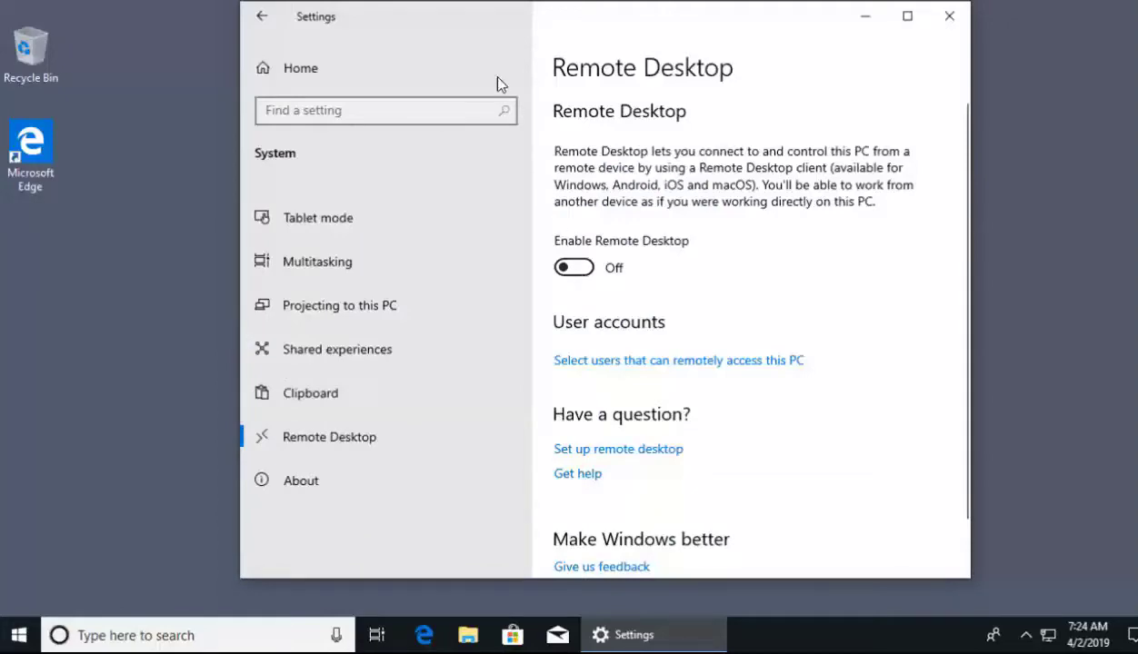
- Switch Enable Remote Desktop to On and confirm, making StudentPC_1 reachable remotely
{"action": "left_click_drag", "start_coordinate": [549, 33], "coordinate": [539, 46]}
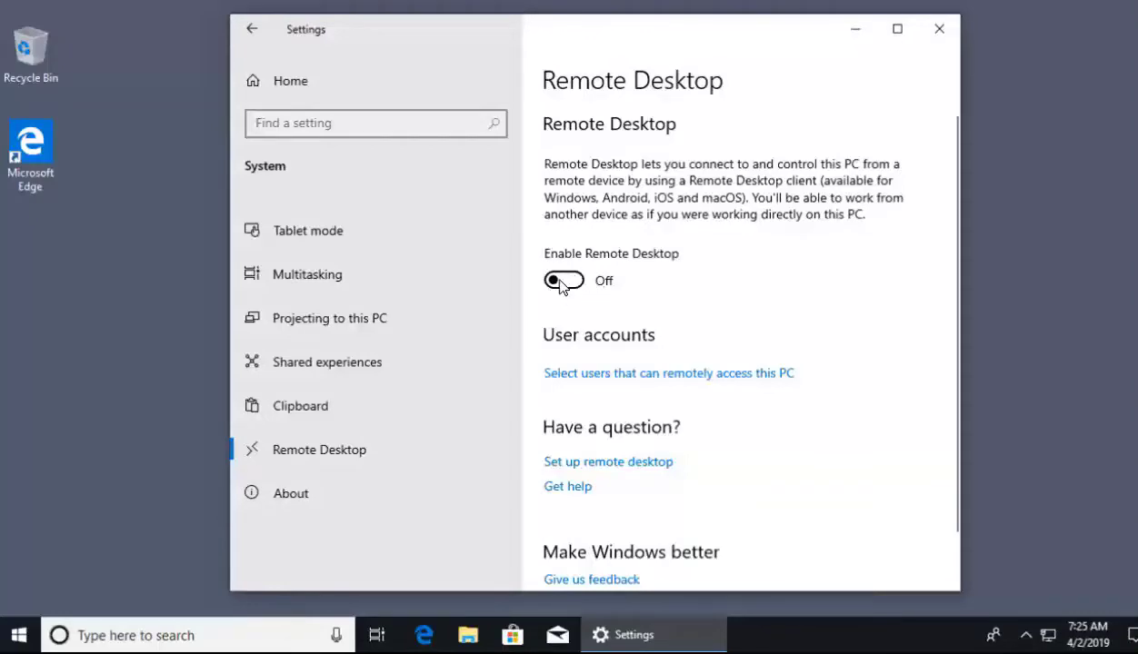
{"action": "left_click", "coordinate": [561, 284]}
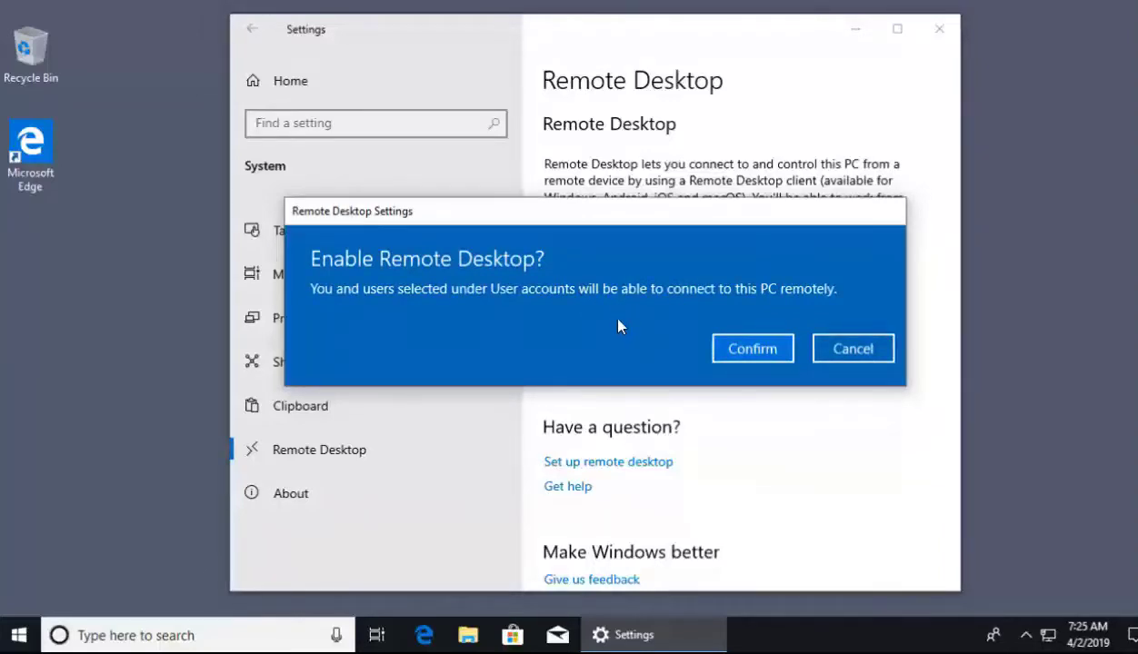
{"action": "left_click", "coordinate": [747, 354]}
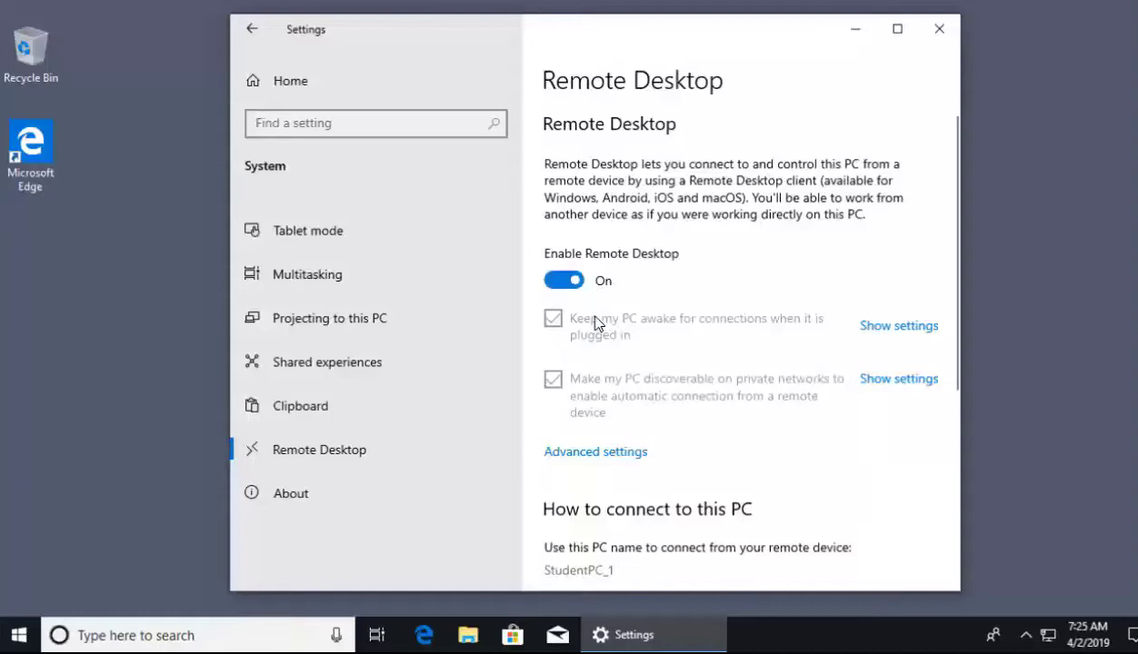
{"action": "left_click", "coordinate": [870, 326]}
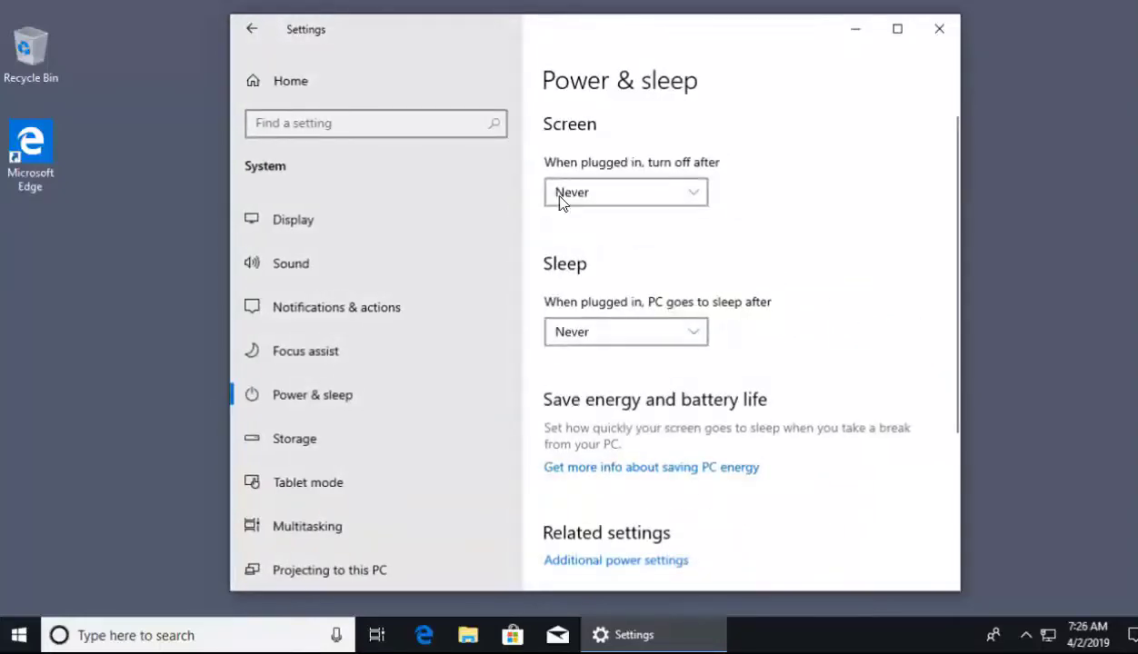
{"action": "left_click", "coordinate": [246, 34]}
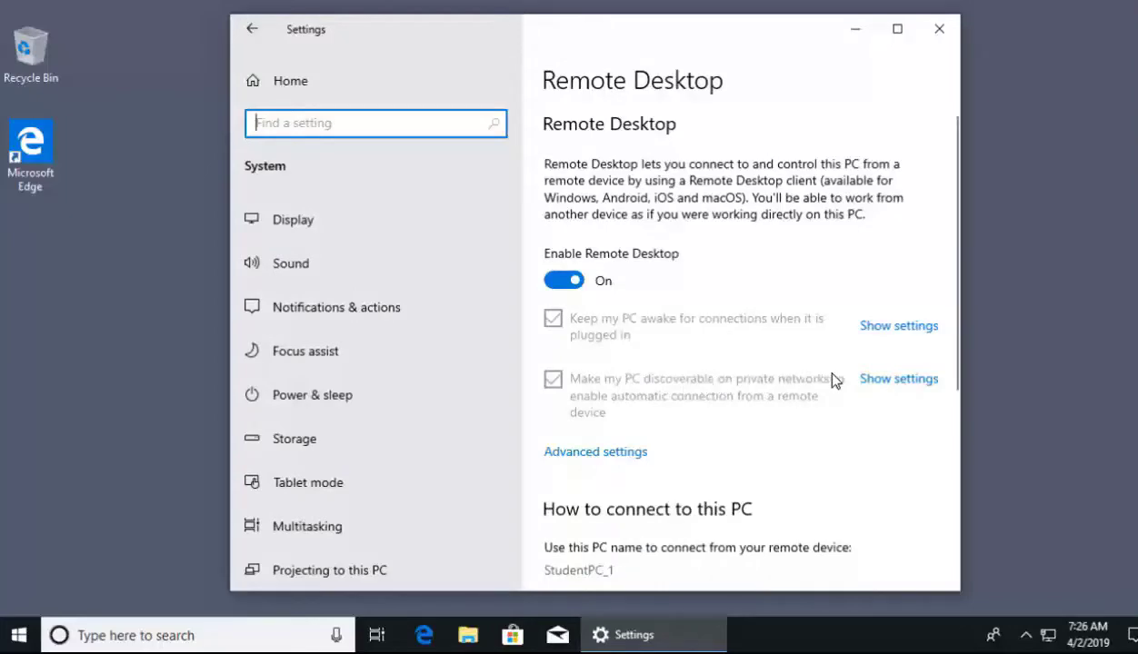
{"action": "left_click", "coordinate": [875, 380]}
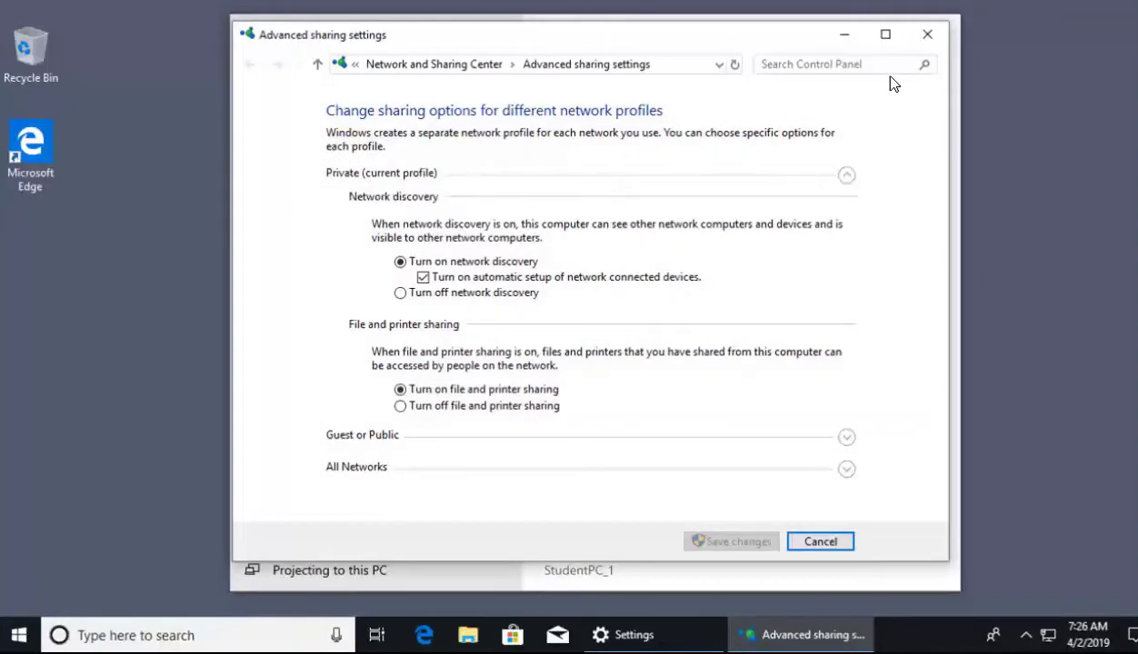
{"action": "left_click", "coordinate": [927, 38]}
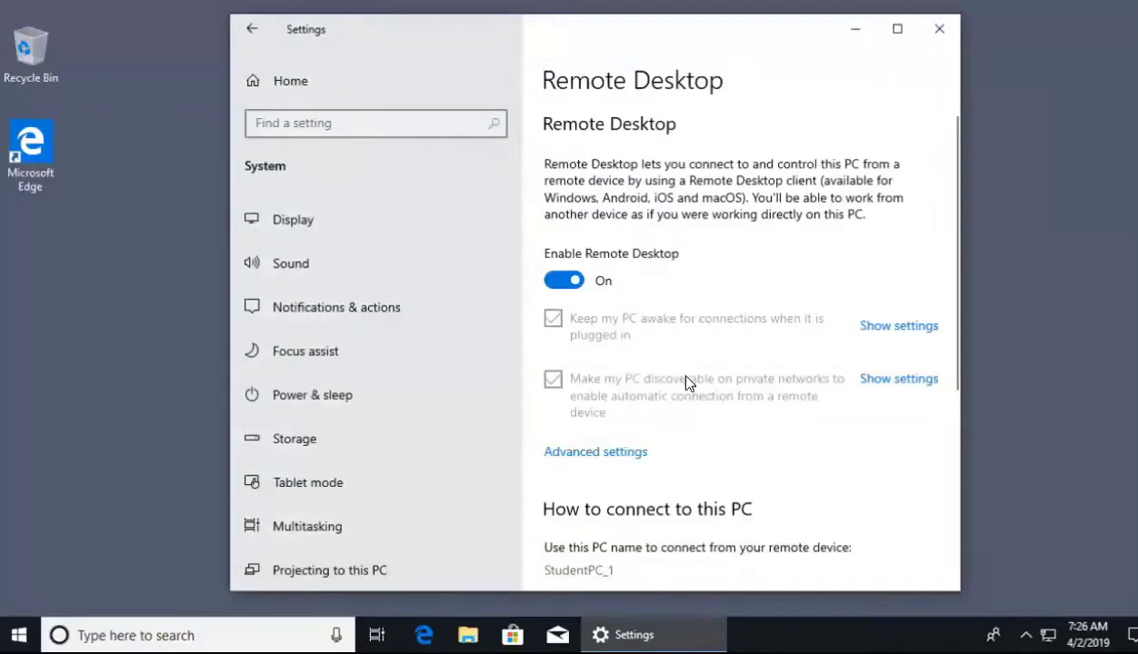
{"action": "scroll", "coordinate": [660, 361], "scroll_direction": "down", "scroll_amount": 1}
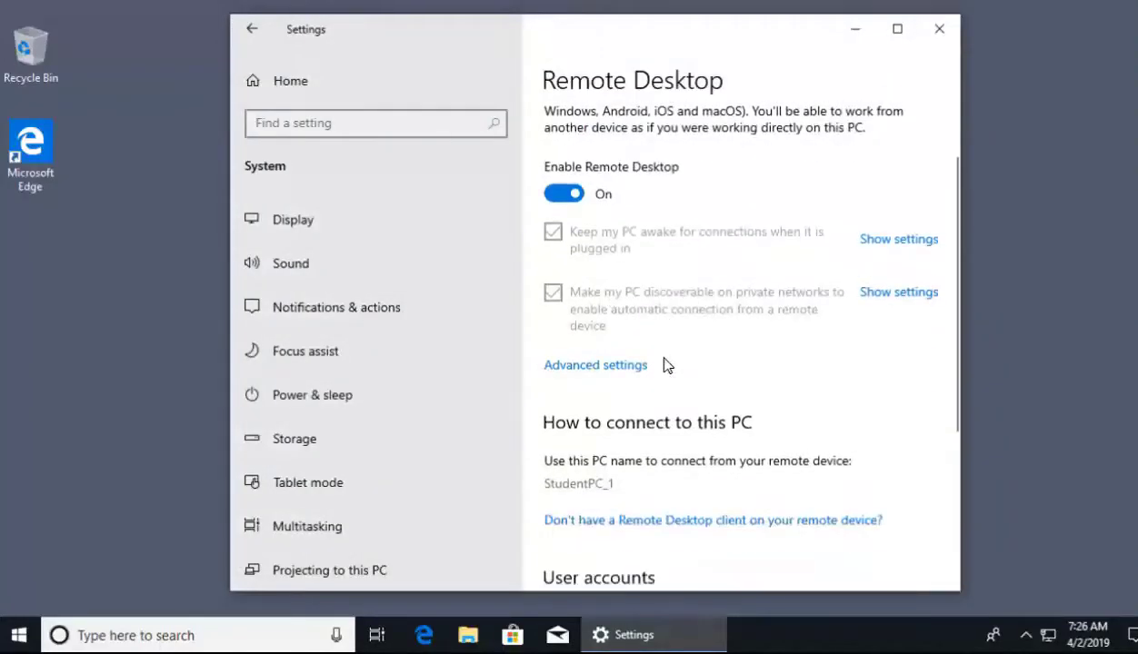
{"action": "scroll", "coordinate": [660, 365], "scroll_direction": "down", "scroll_amount": 2}
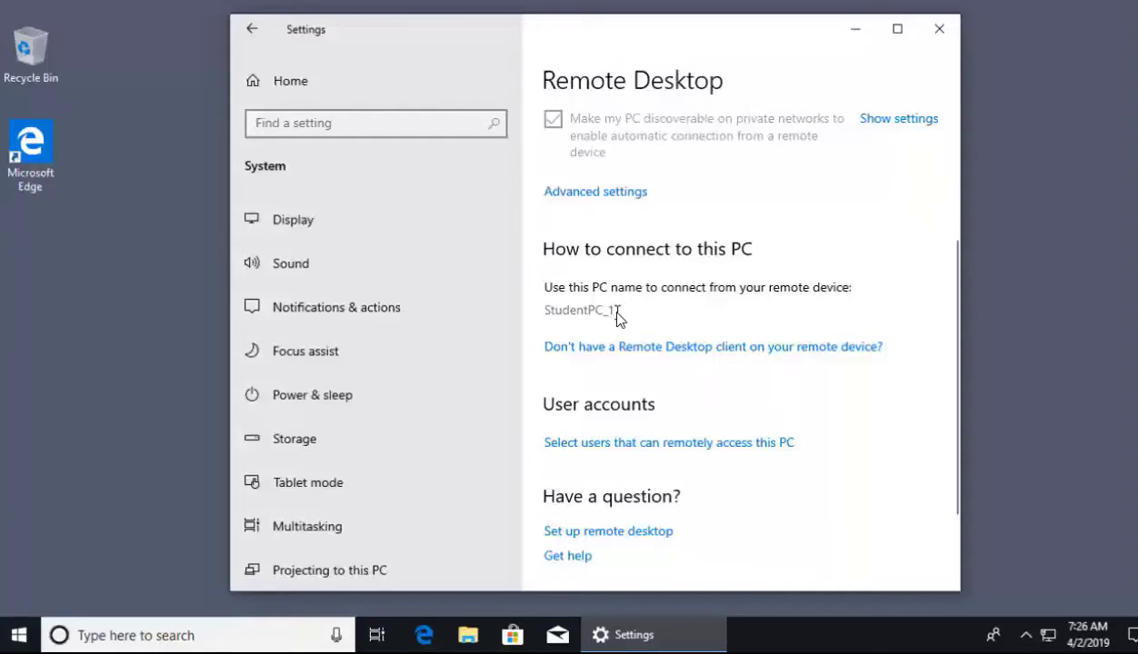
{"action": "scroll", "coordinate": [619, 318], "scroll_direction": "down", "scroll_amount": 2}
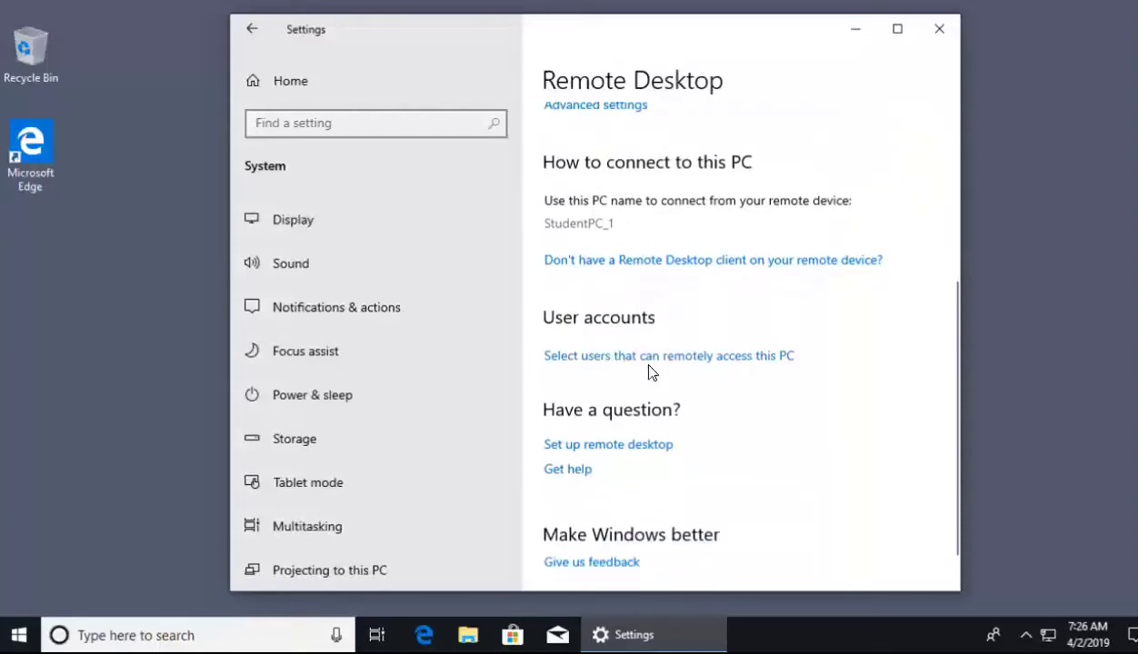
{"action": "left_click", "coordinate": [638, 357]}
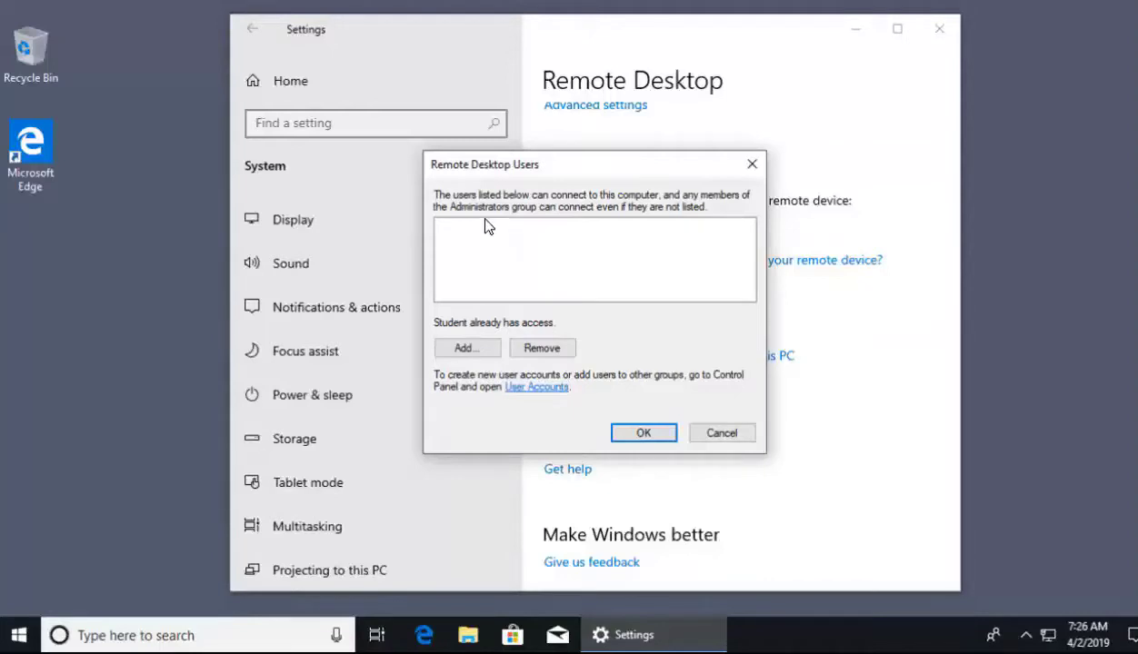
{"action": "left_click", "coordinate": [485, 348]}
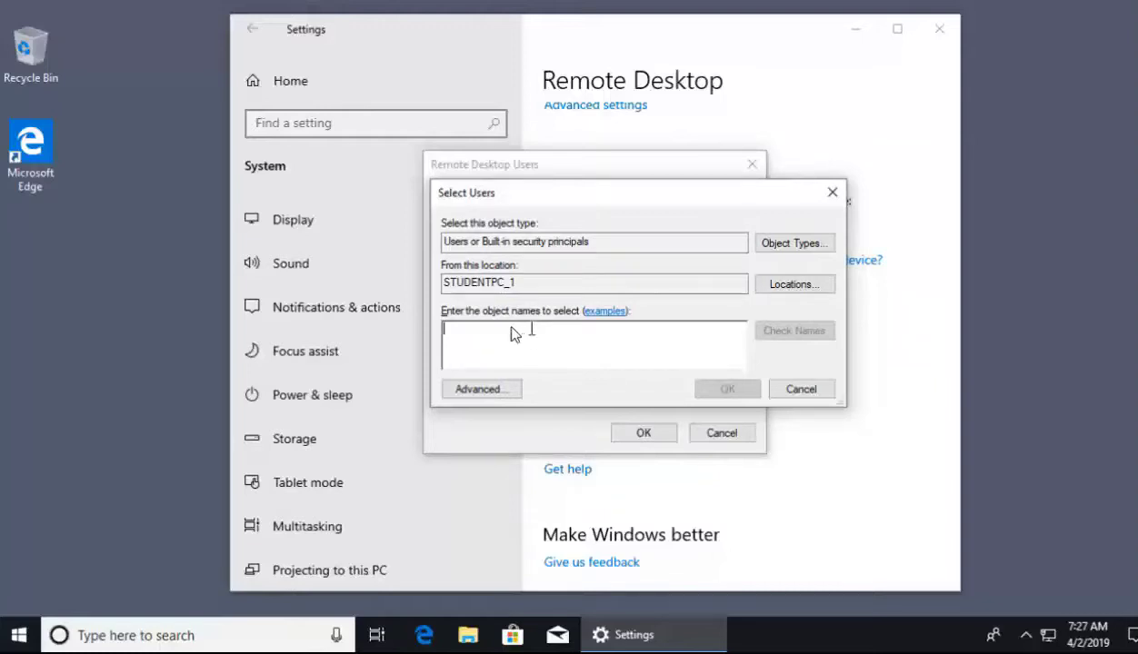
{"action": "left_click", "coordinate": [803, 397]}
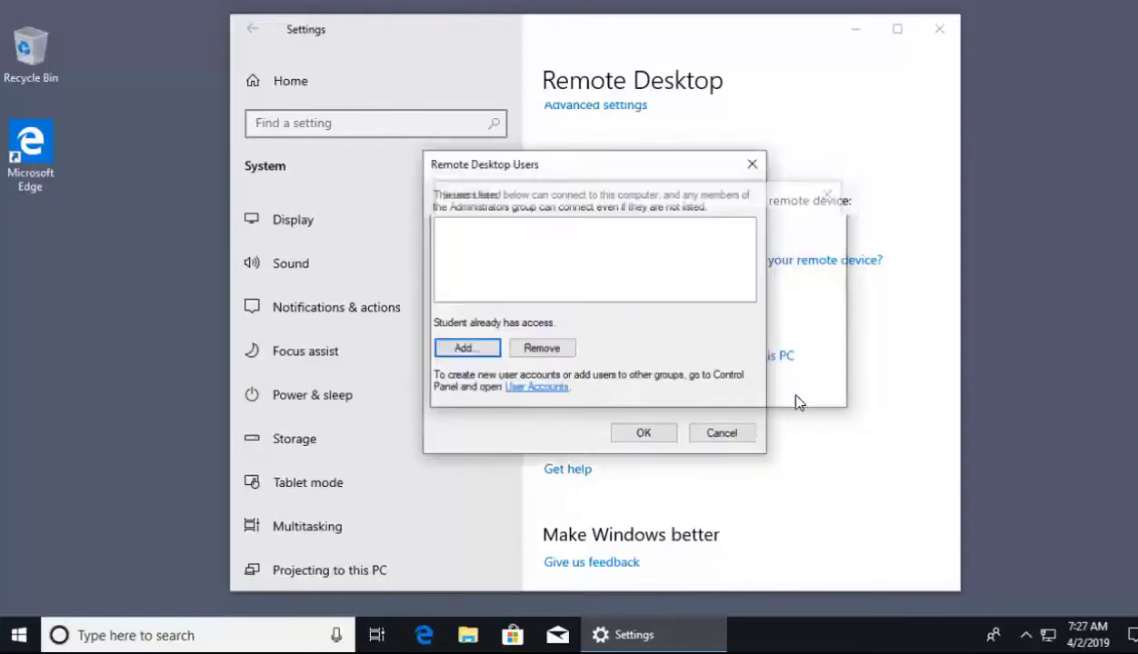
{"action": "left_click", "coordinate": [723, 433]}
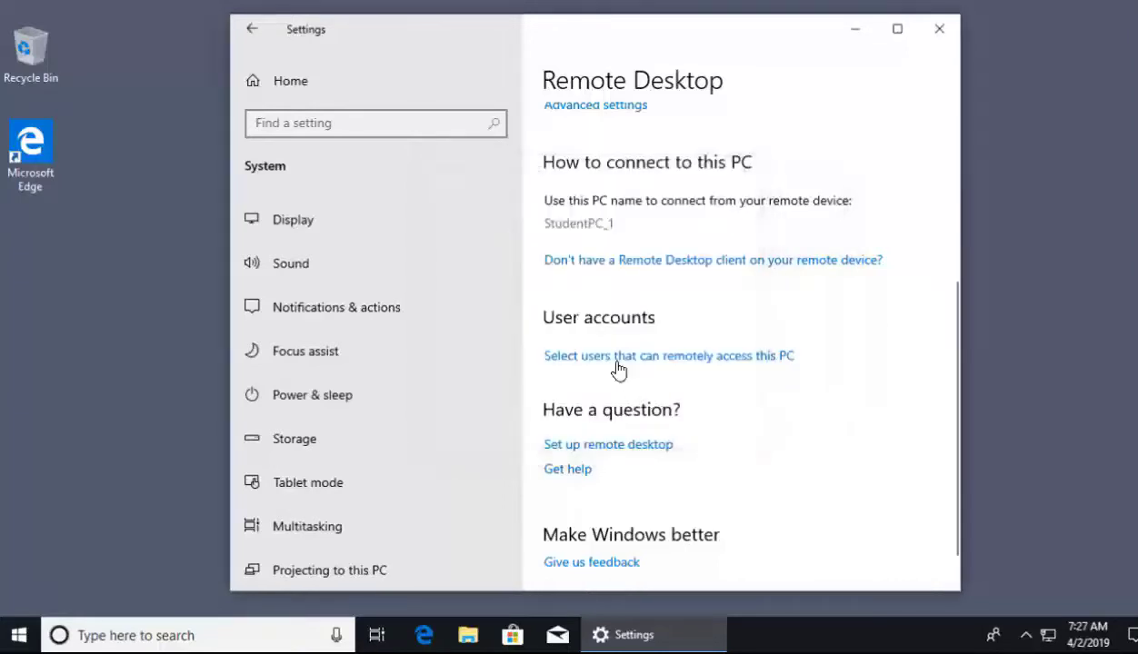
- Return the Remote Desktop page to the top and bring up the Start menu
{"action": "scroll", "coordinate": [608, 365], "scroll_direction": "down", "scroll_amount": 1}
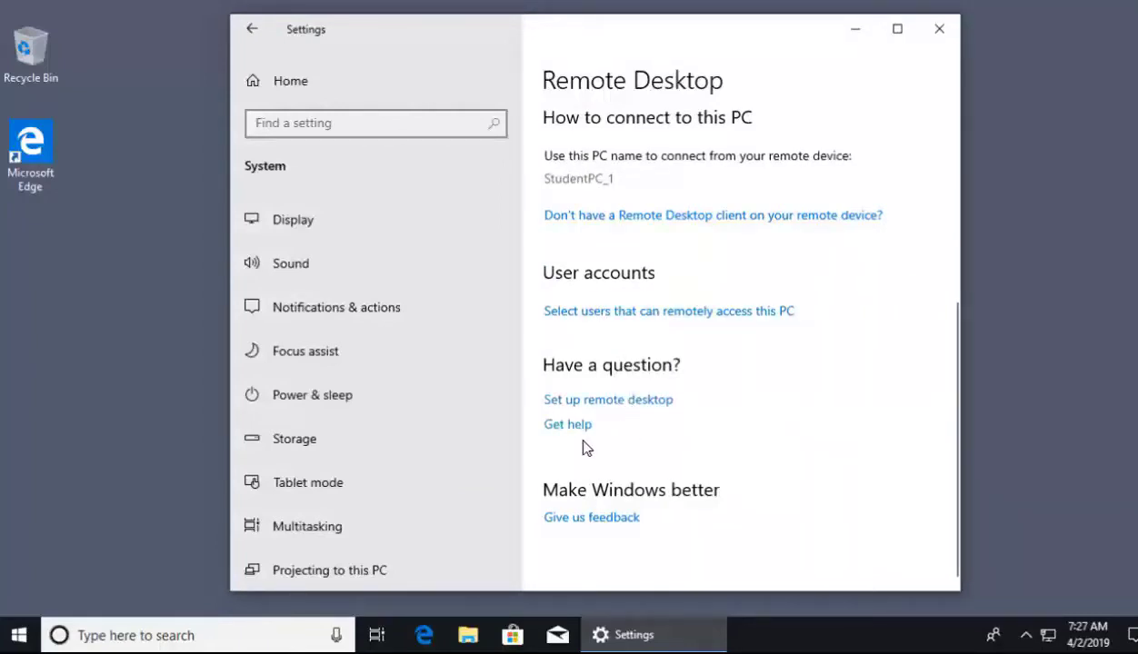
{"action": "scroll", "coordinate": [593, 426], "scroll_direction": "up", "scroll_amount": 1}
{"action": "scroll", "coordinate": [593, 425], "scroll_direction": "up", "scroll_amount": 5}
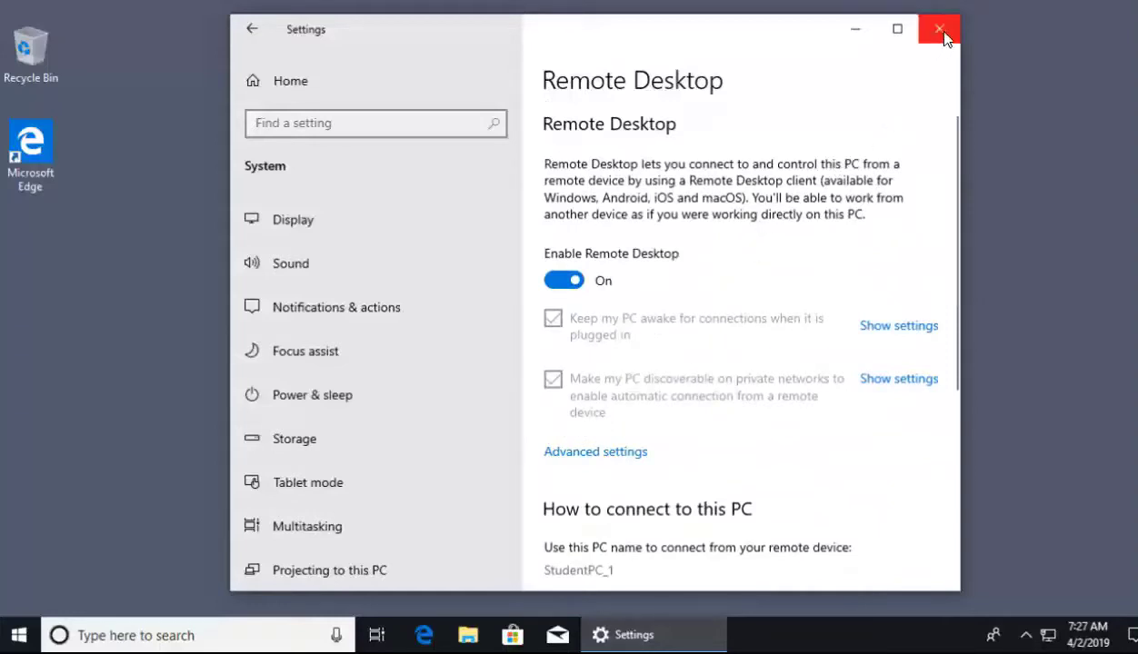
{"action": "left_click", "coordinate": [121, 484]}
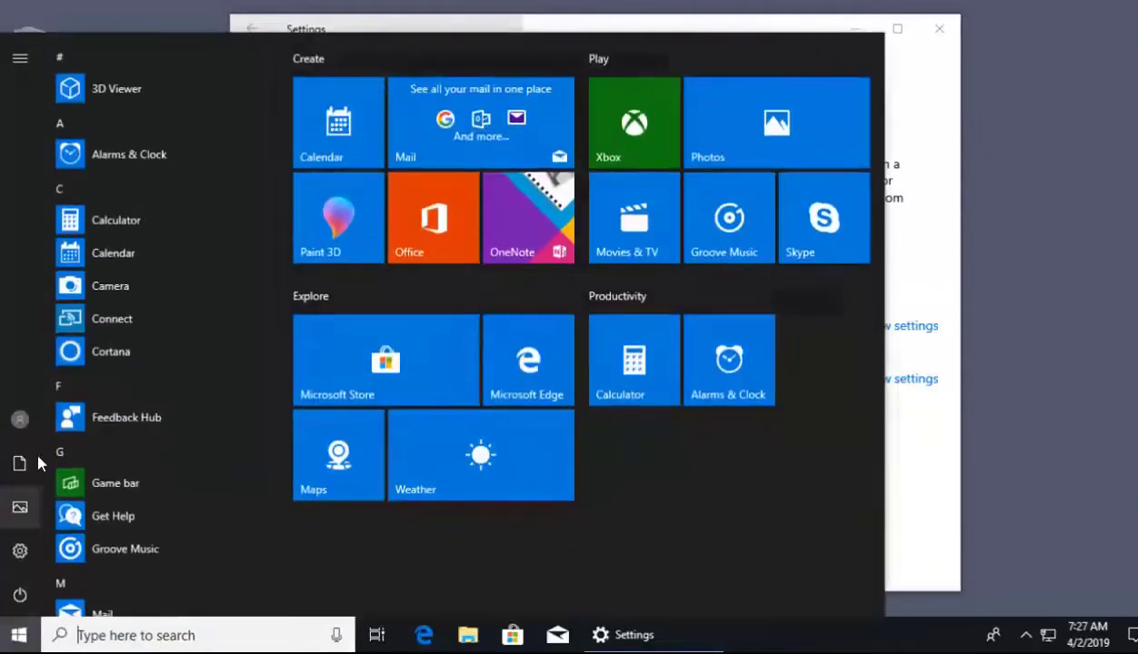
- Open the Student account's sign-in options and start adding a password
{"action": "left_click", "coordinate": [24, 423]}
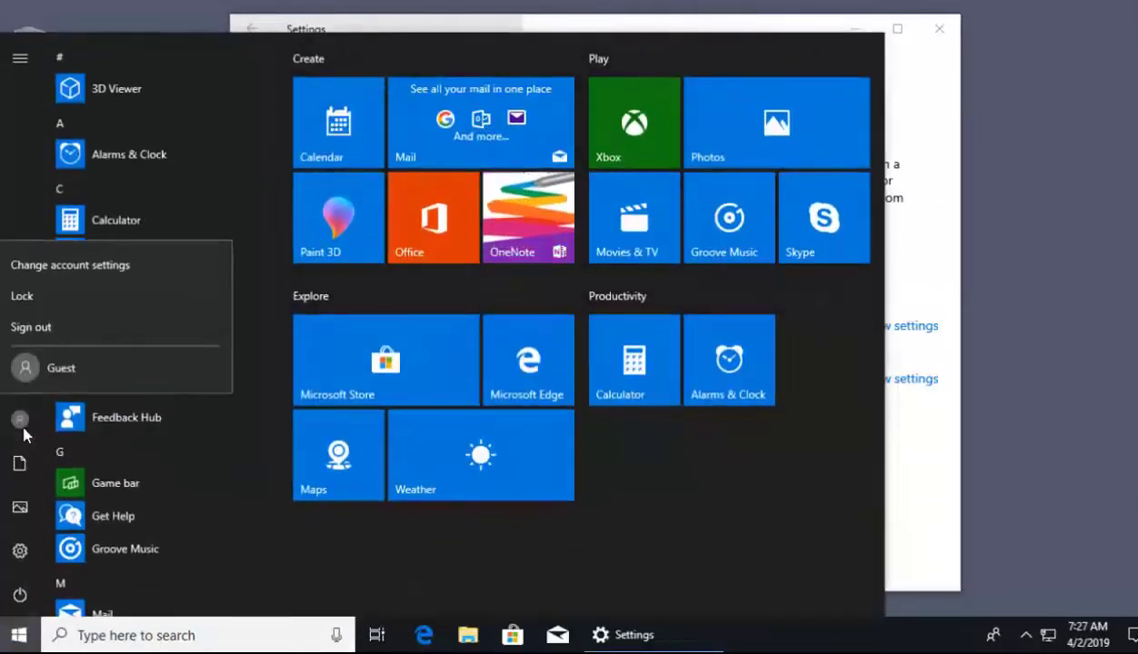
{"action": "left_click", "coordinate": [88, 260]}
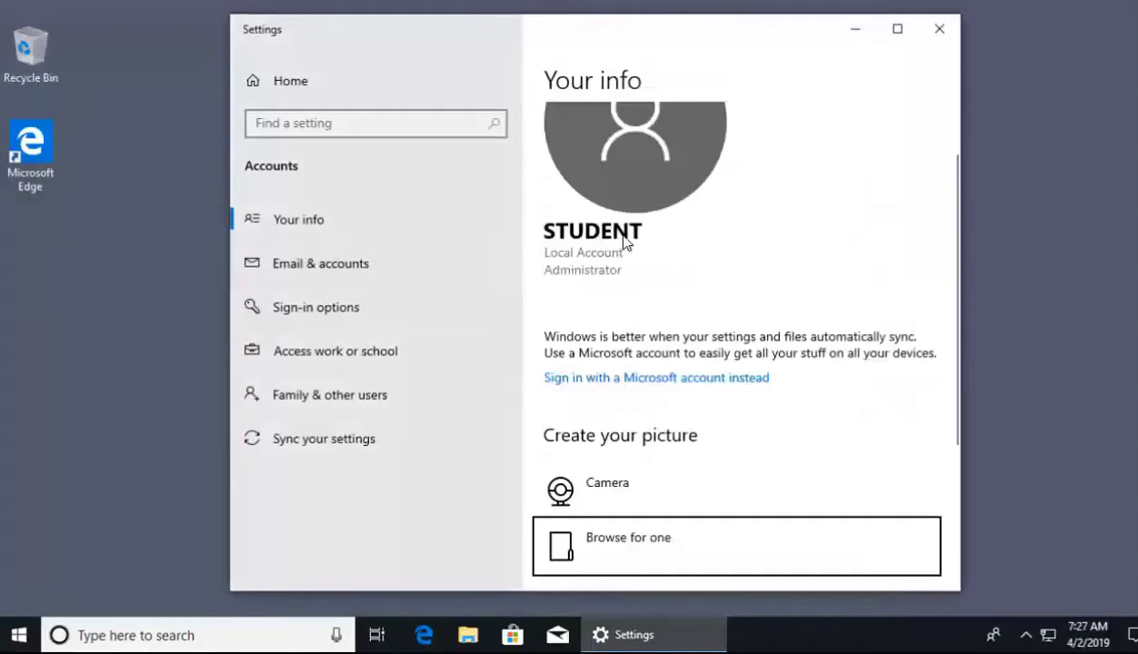
{"action": "left_click", "coordinate": [288, 312]}
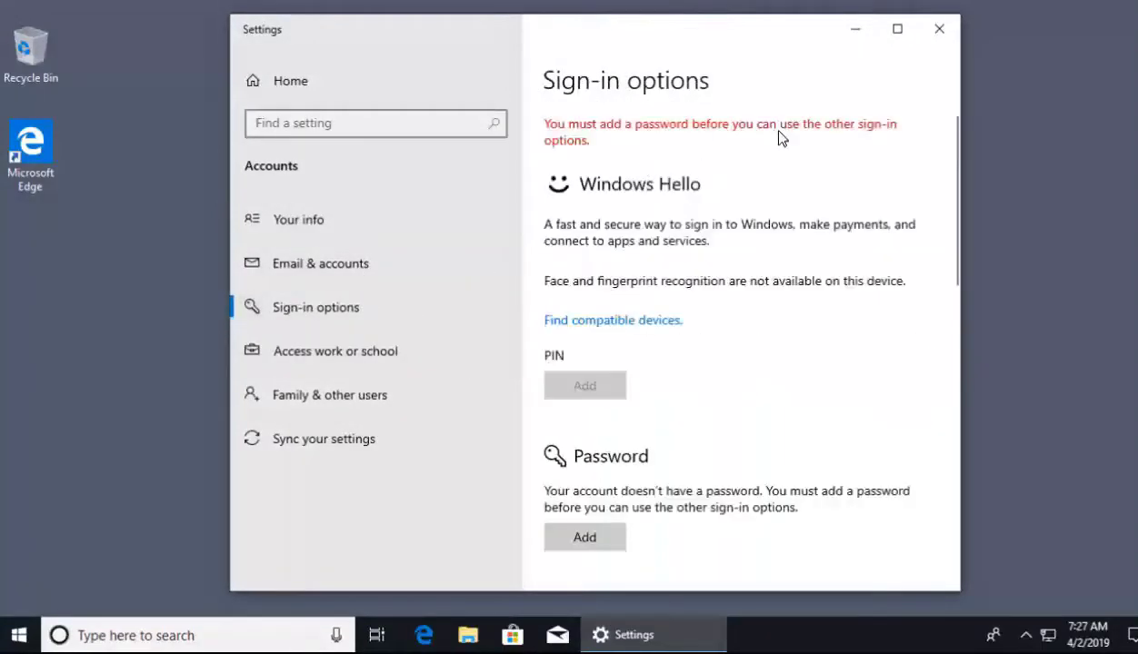
{"action": "left_click", "coordinate": [598, 536]}
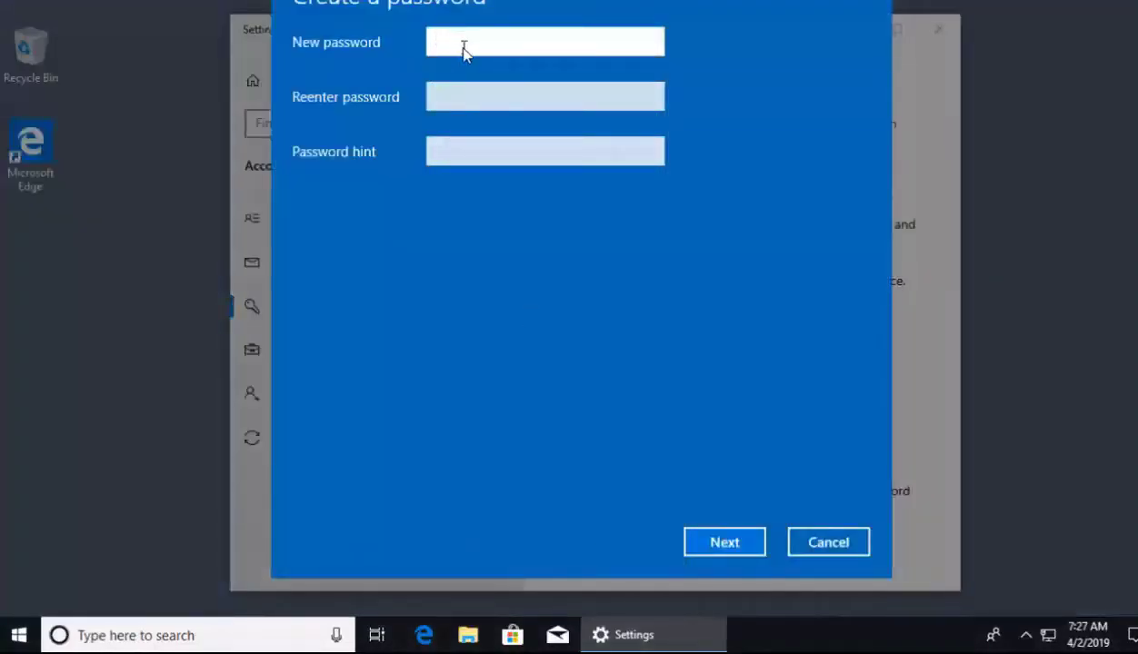
- Enter and confirm the new password with hint 'youknowit', finish, and minimize Settings
{"action": "type", "text": "•••••••••"}
{"action": "key", "text": "Tab"}
{"action": "type", "text": "•••••••••"}
{"action": "key", "text": "Tab"}
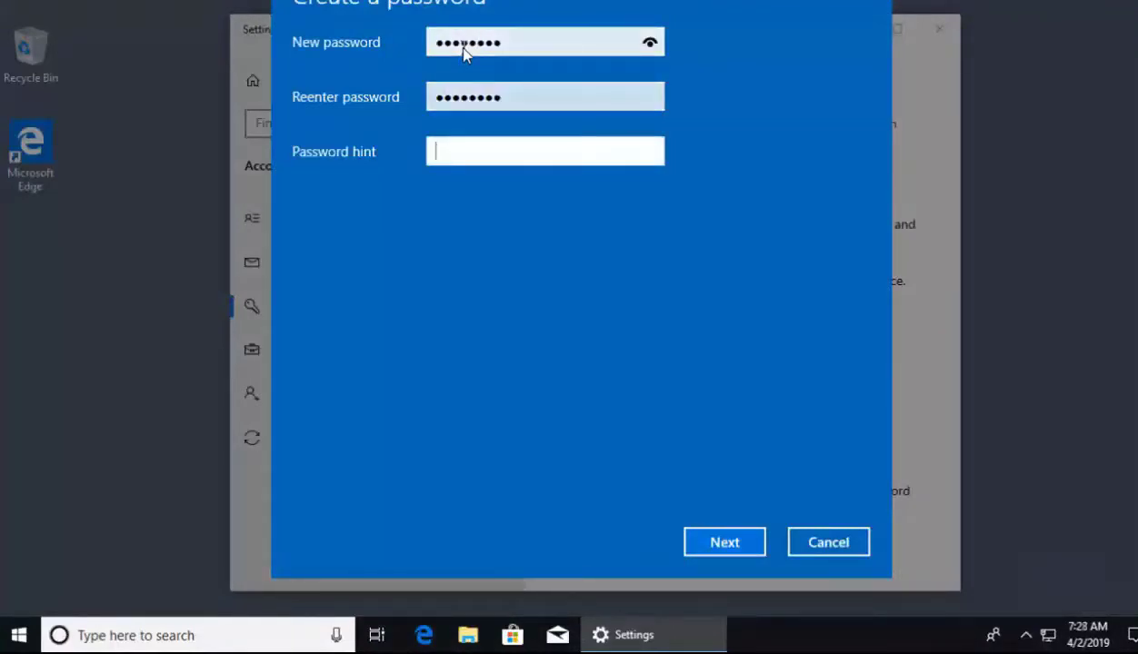
{"action": "type", "text": "youknowit"}
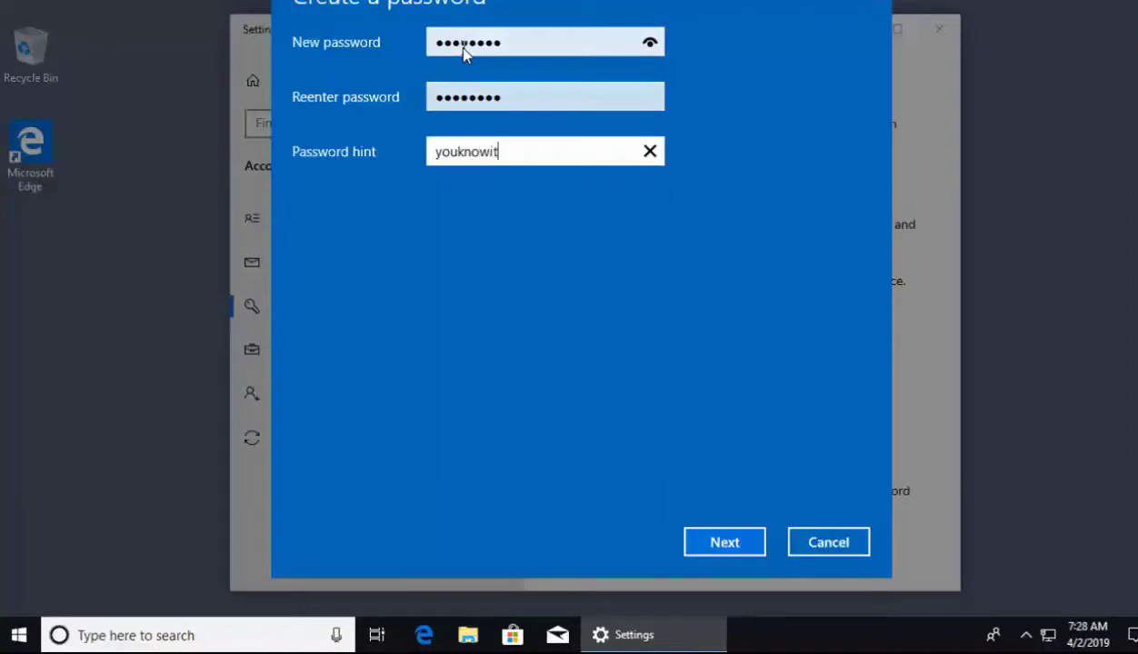
{"action": "left_click", "coordinate": [717, 554]}
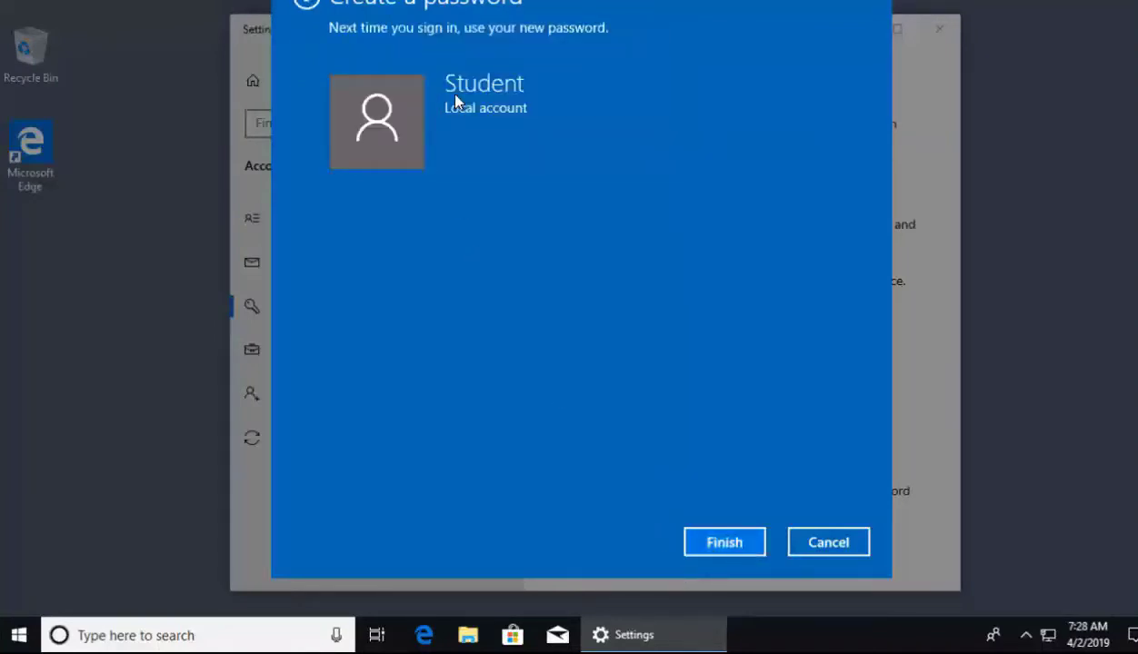
{"action": "left_click", "coordinate": [730, 543]}
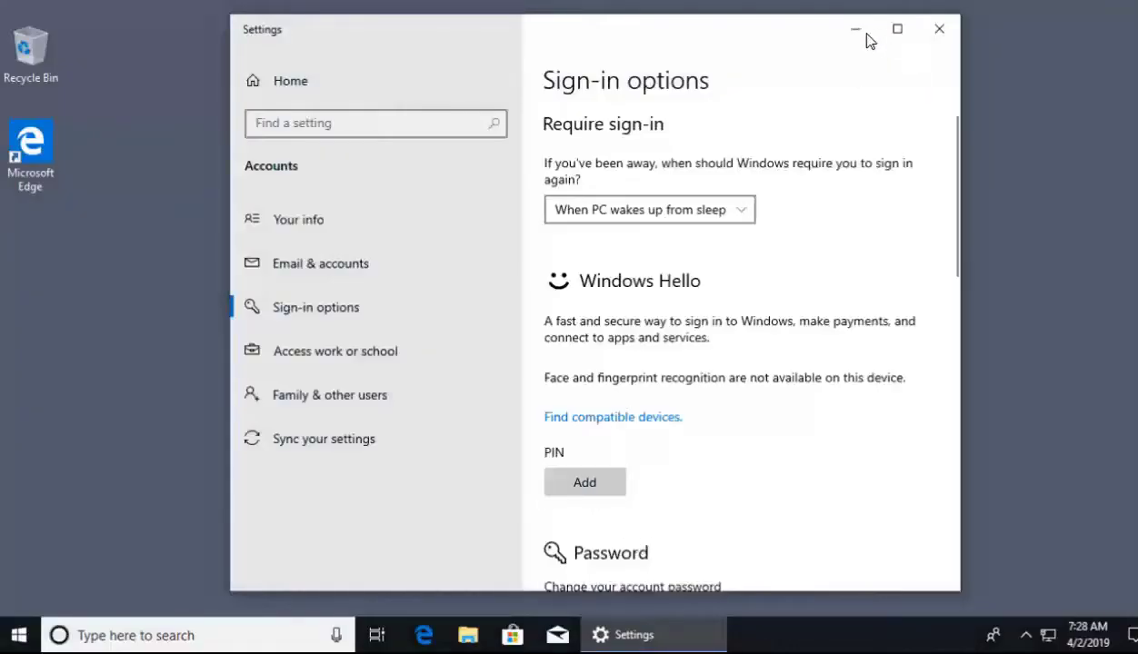
{"action": "left_click", "coordinate": [855, 33]}
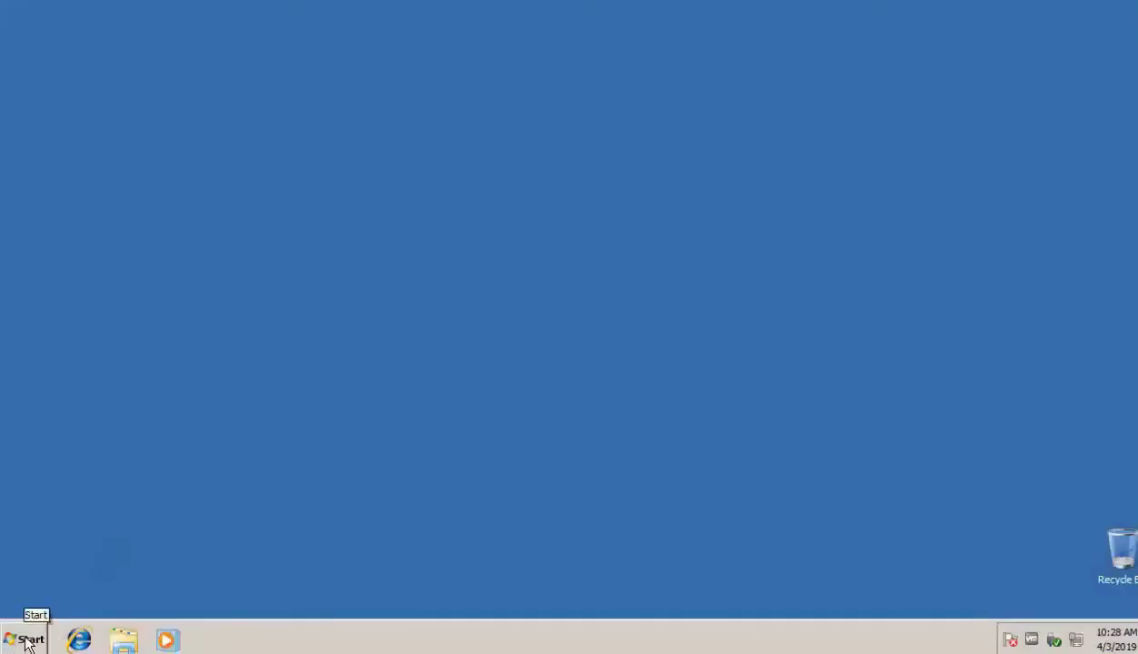
- Search Start for 'remote des' and launch Remote Desktop Connection
{"action": "left_click", "coordinate": [45, 635]}
{"action": "type", "text": "remote des"}
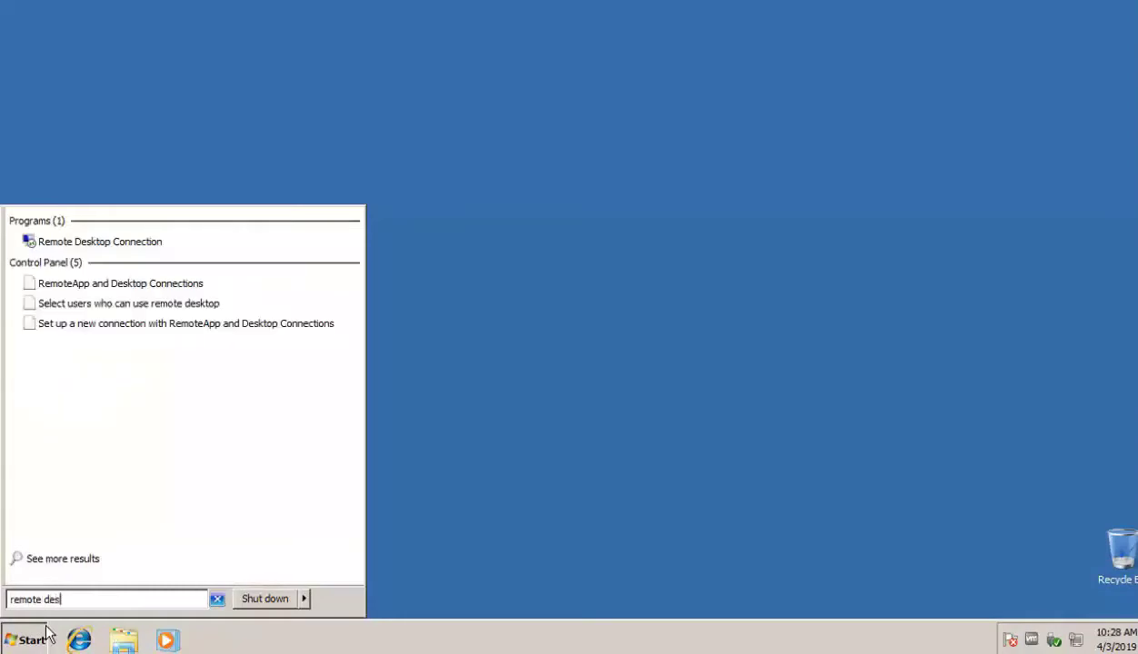
{"action": "left_click", "coordinate": [143, 243]}
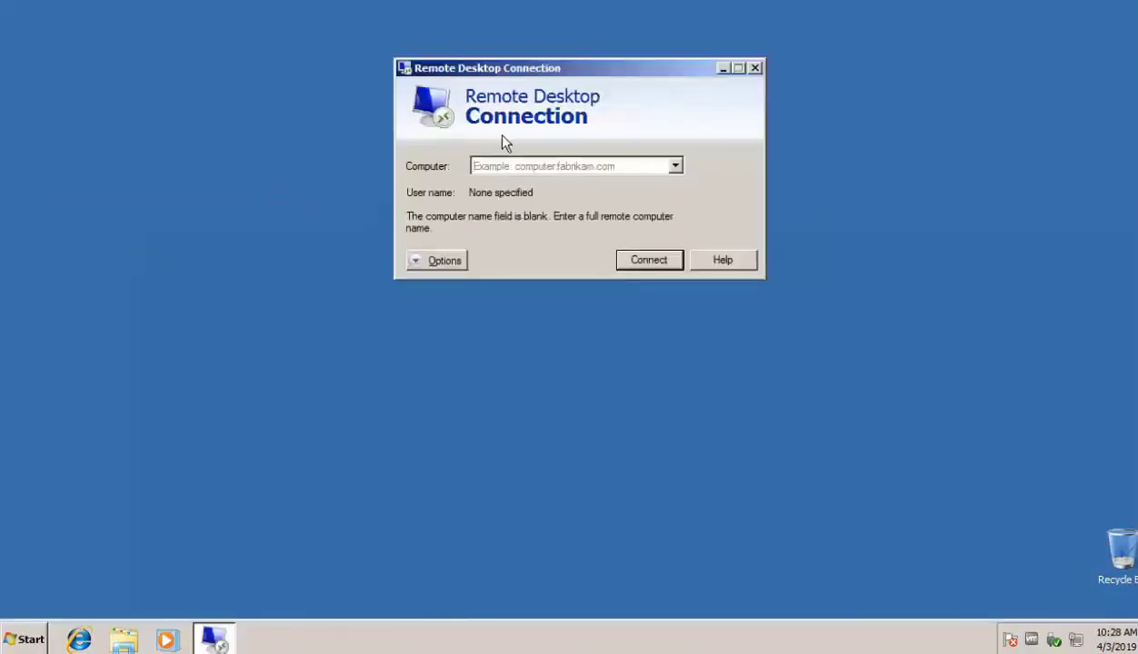
- Connect to StudentPC_1, submitting the Student account's password
{"action": "type", "text": "Stud"}
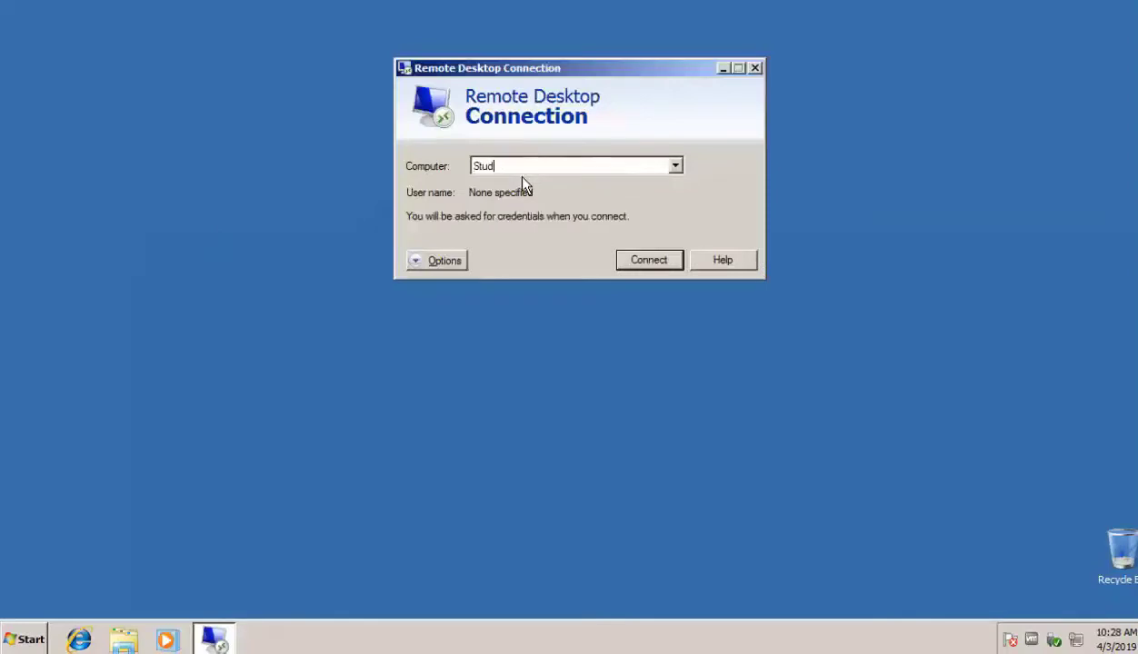
{"action": "type", "text": "entPC_1"}
{"action": "left_click", "coordinate": [649, 262]}
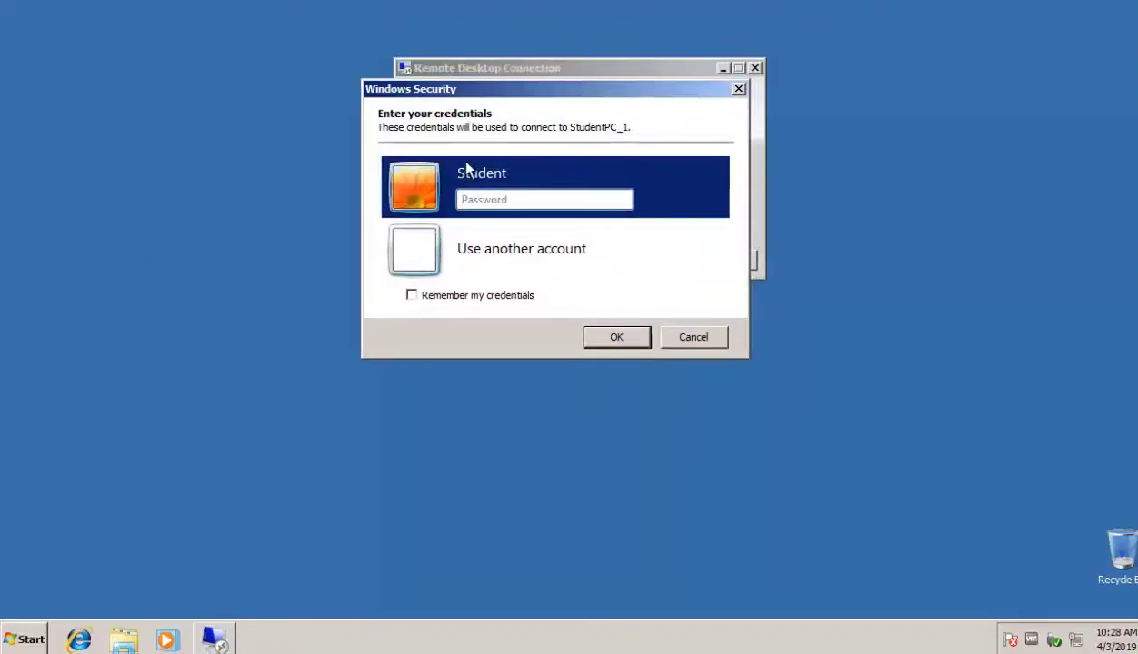
{"action": "left_click", "coordinate": [499, 200]}
{"action": "type", "text": "••••••••"}
{"action": "left_click", "coordinate": [619, 338]}
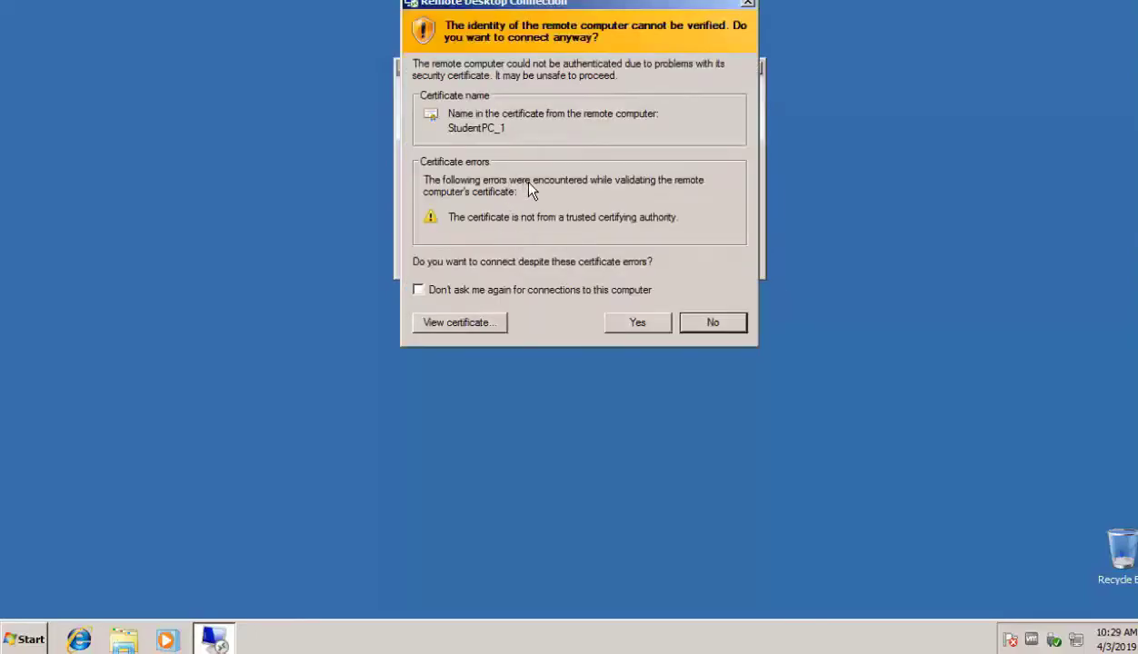
- Accept the certificate warning and view the remote desktop, briefly minimizing it and opening its Start menu
{"action": "left_click", "coordinate": [639, 325]}
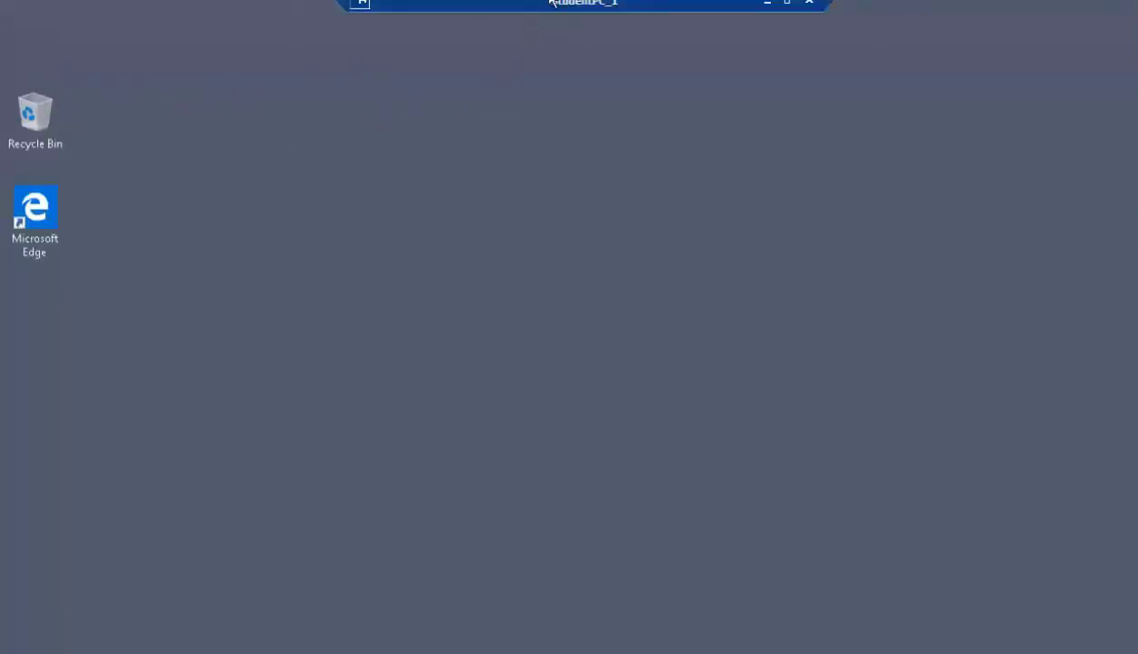
{"action": "left_click", "coordinate": [767, 6]}
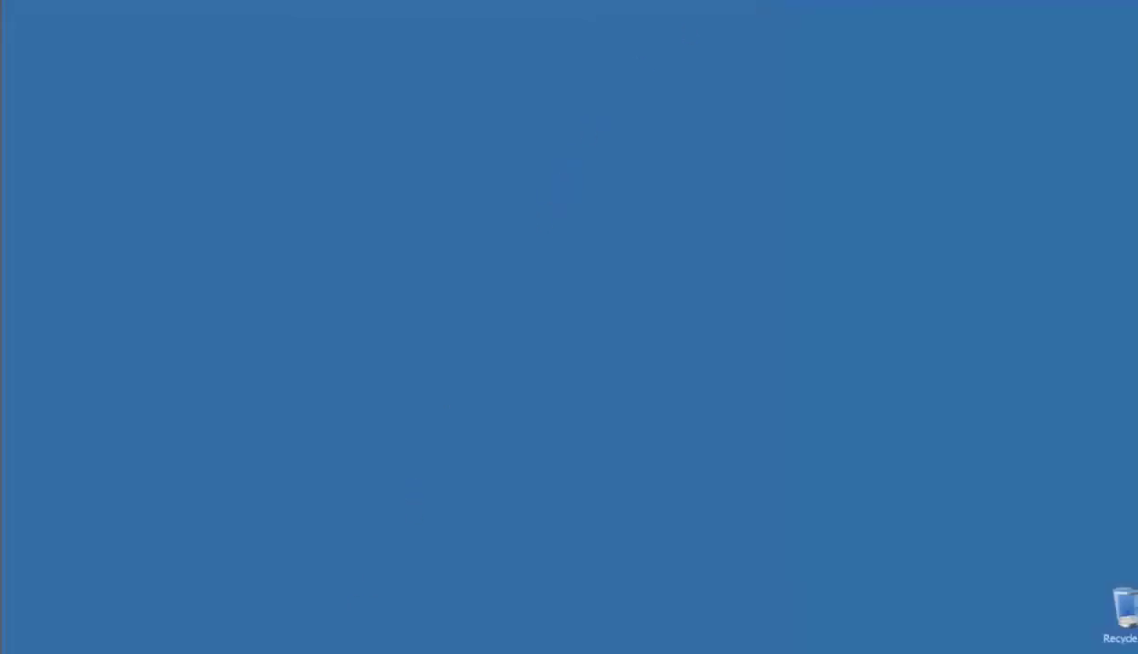
{"action": "left_click", "coordinate": [237, 631]}
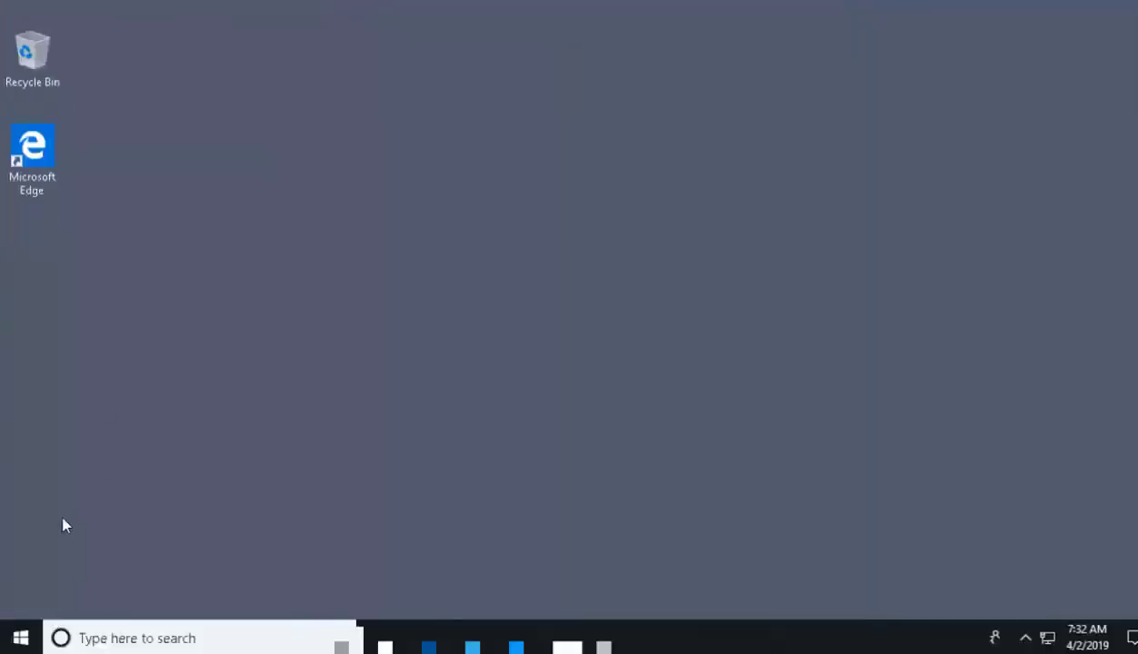
{"action": "left_click", "coordinate": [20, 638]}
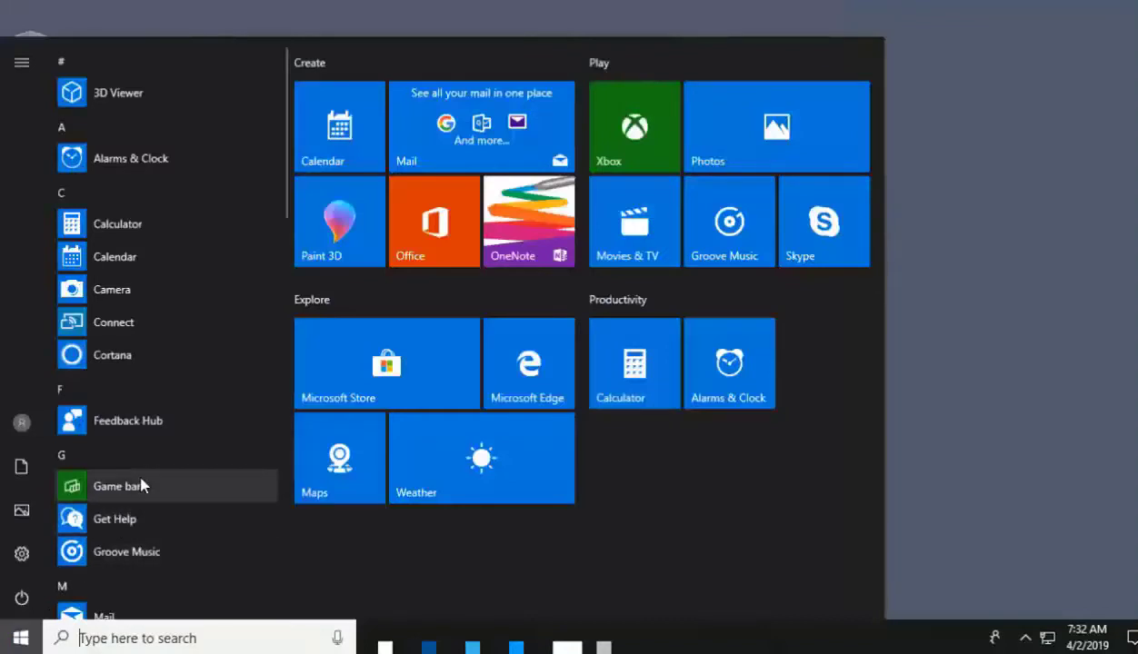
{"action": "left_click", "coordinate": [1069, 188]}
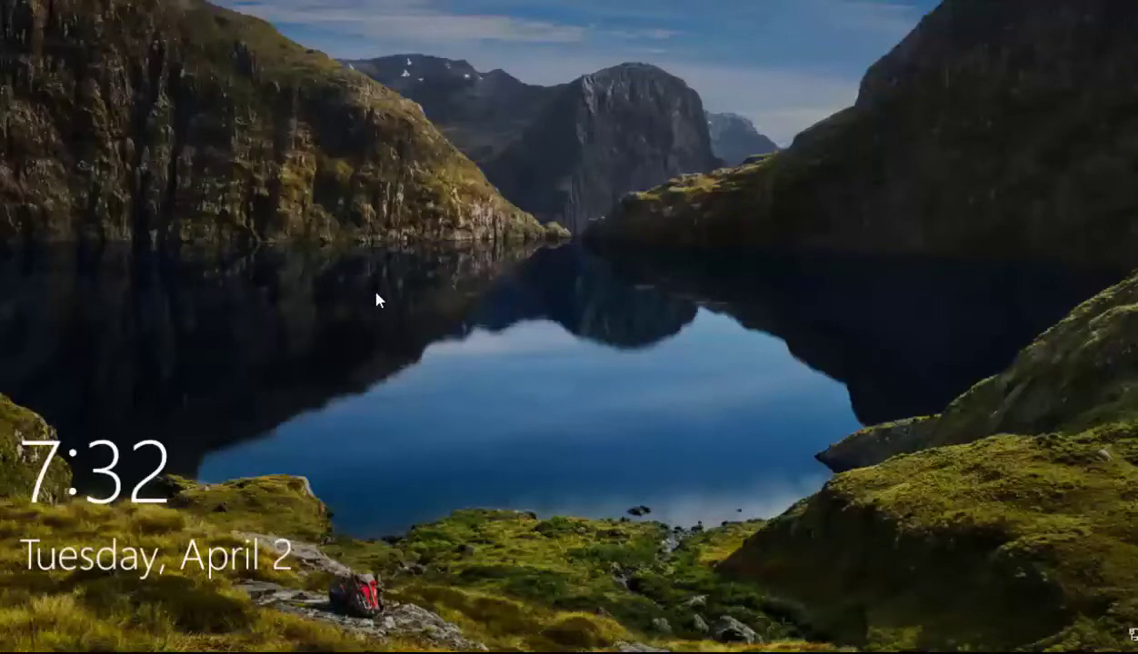
- Dismiss the lock screen and sign in locally with the Student password
{"action": "left_click", "coordinate": [376, 294]}
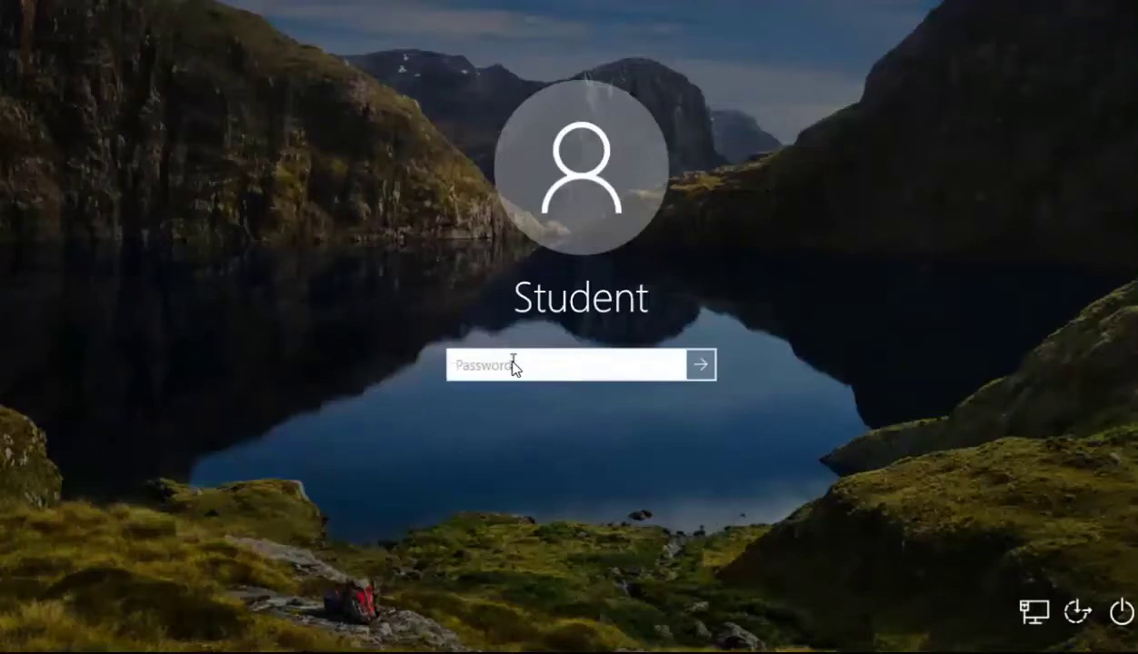
{"action": "type", "text": "••••••••"}
{"action": "key", "text": "Return"}
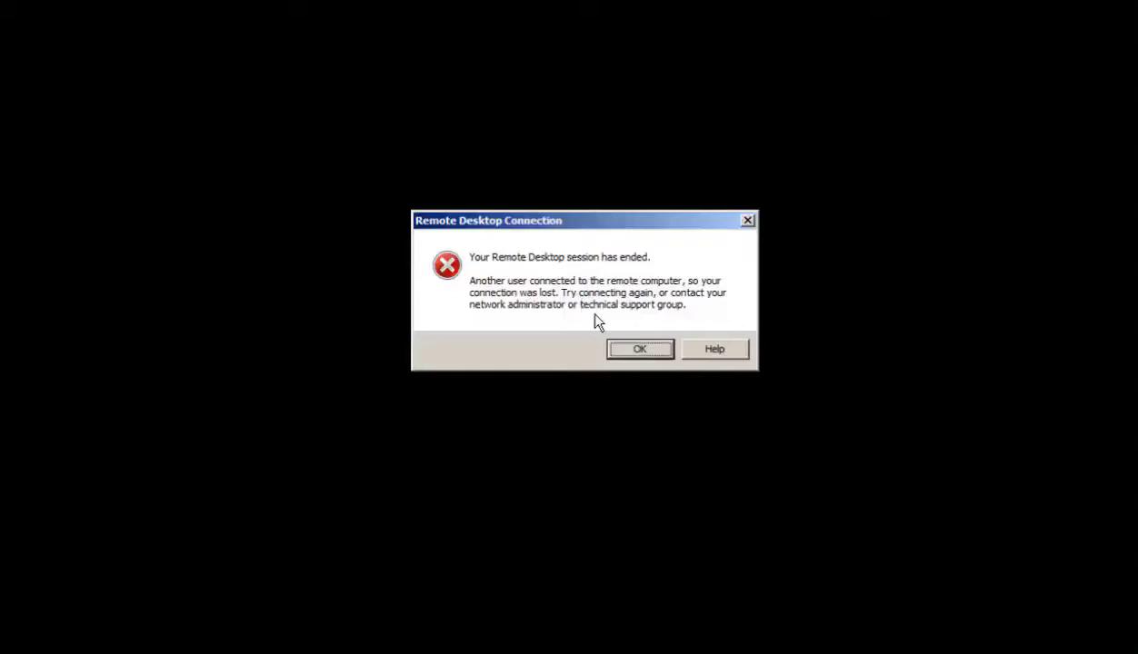
- Acknowledge the session-ended message and close Remote Desktop Connection
{"action": "left_click", "coordinate": [635, 351]}
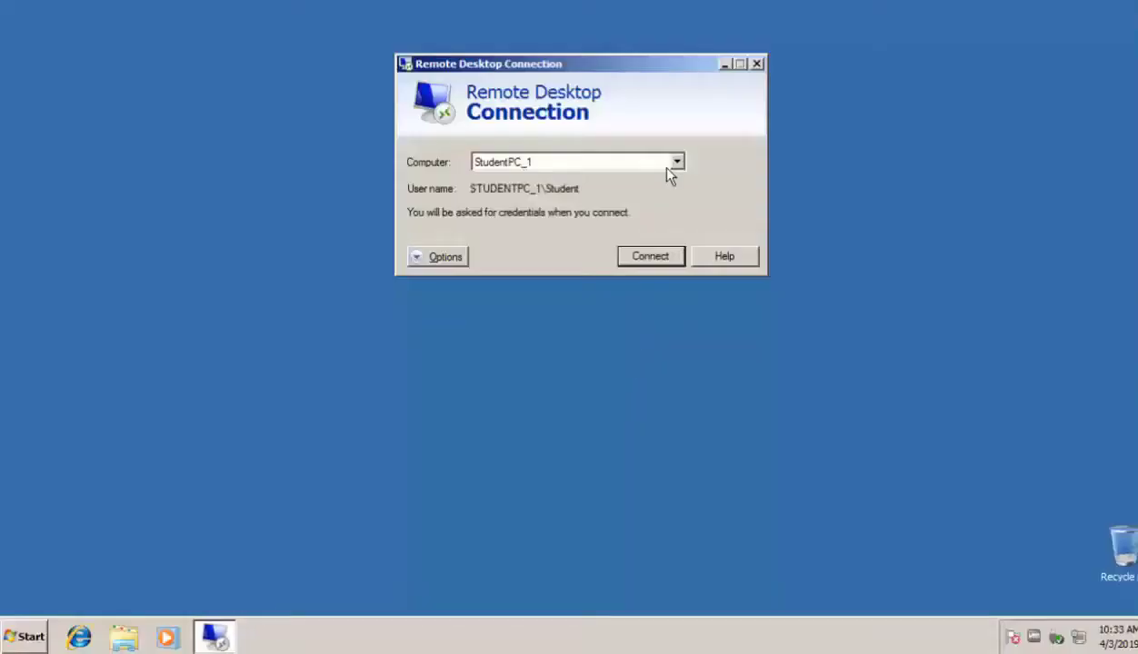
{"action": "left_click", "coordinate": [758, 65]}
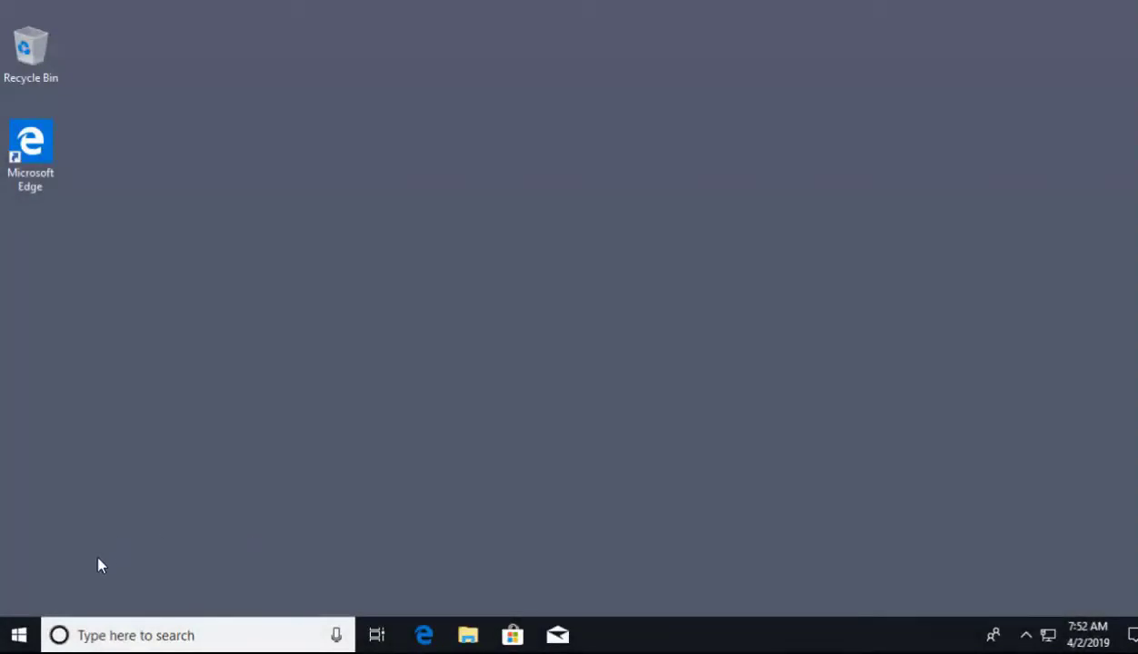
- Find This PC with a 'pc' Start search, open its Properties, then Remote settings
{"action": "left_click", "coordinate": [20, 636]}
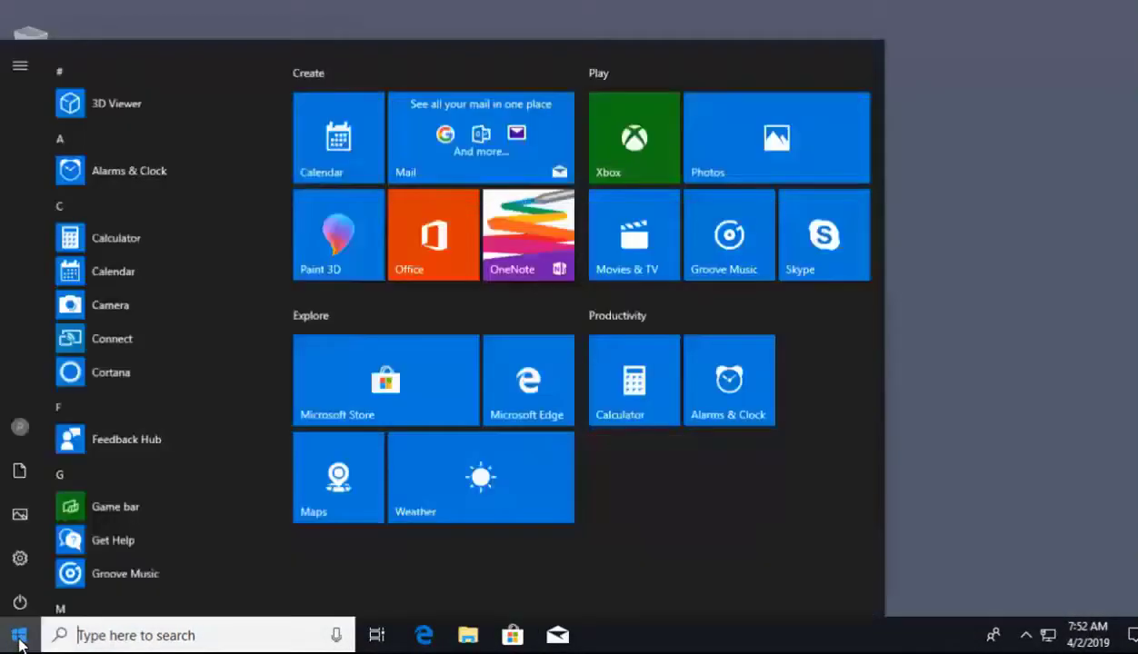
{"action": "type", "text": "pc"}
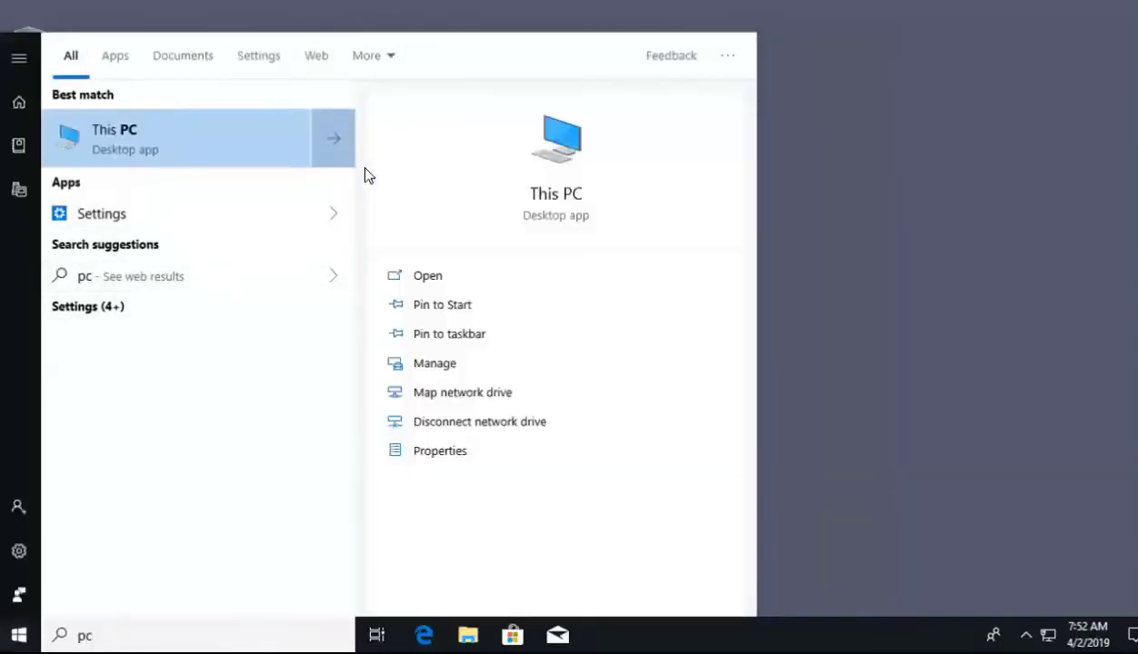
{"action": "left_click", "coordinate": [445, 452]}
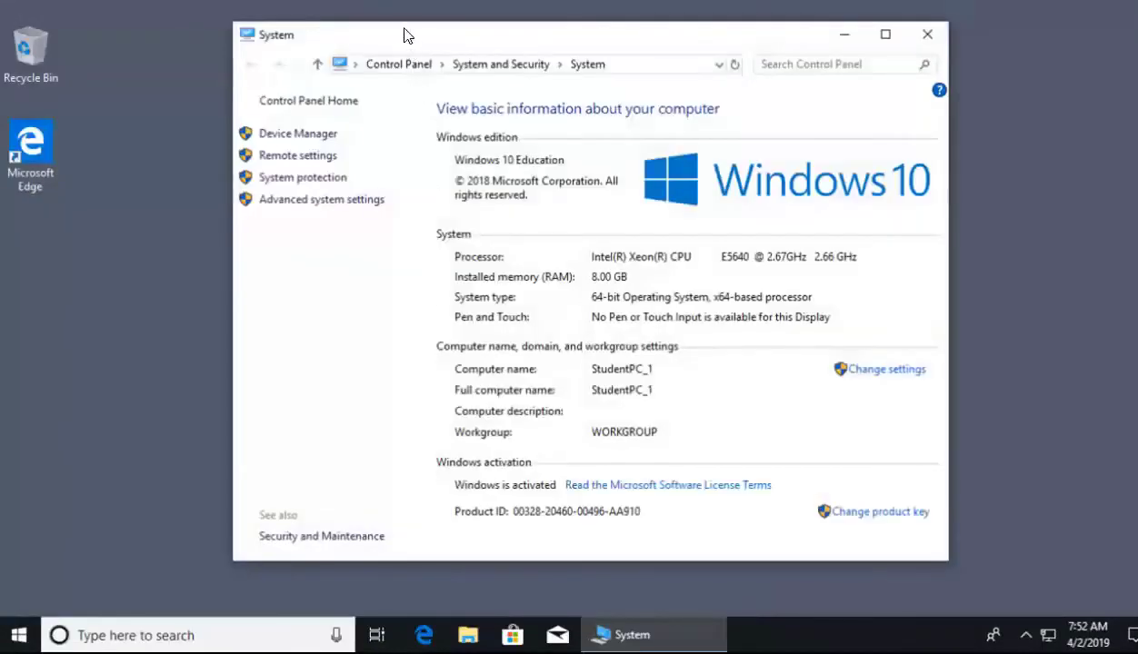
{"action": "left_click_drag", "start_coordinate": [395, 35], "coordinate": [386, 48]}
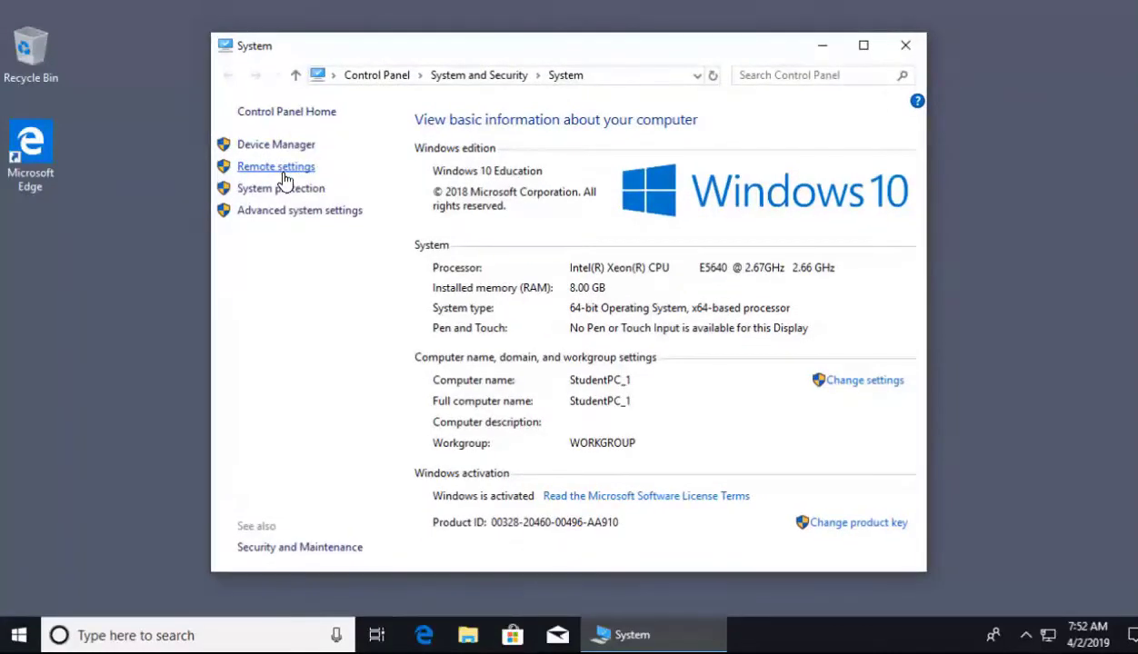
{"action": "left_click", "coordinate": [283, 171]}
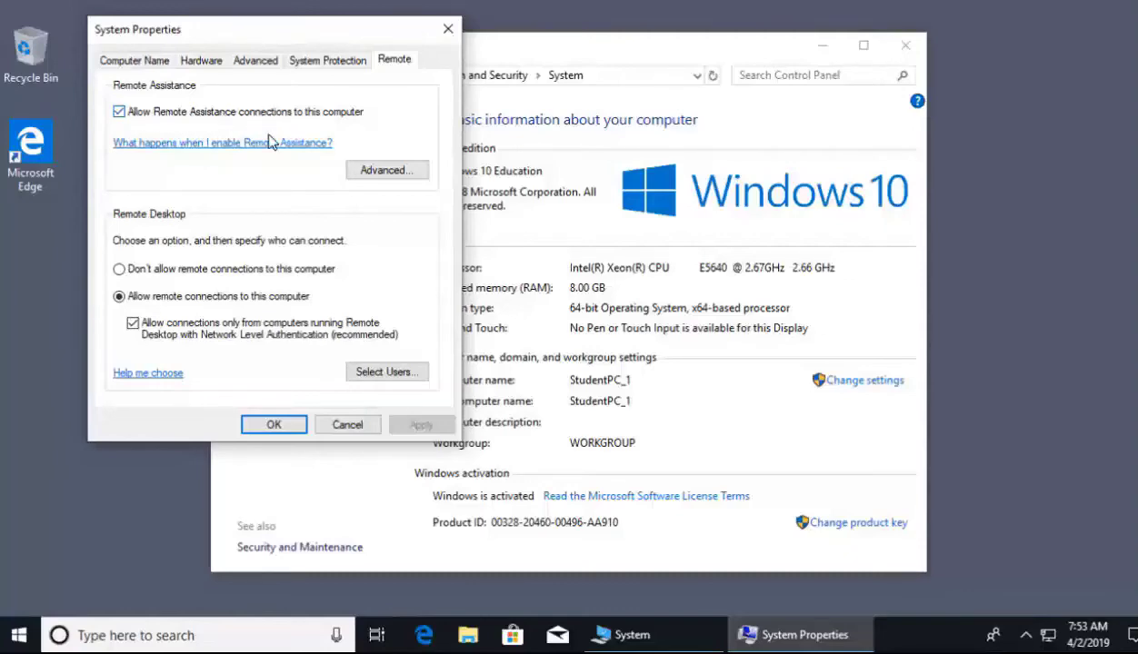
- Keep Remote Assistance invitations at 6 Hours, save both dialogs, and close the System window
{"action": "left_click", "coordinate": [391, 176]}
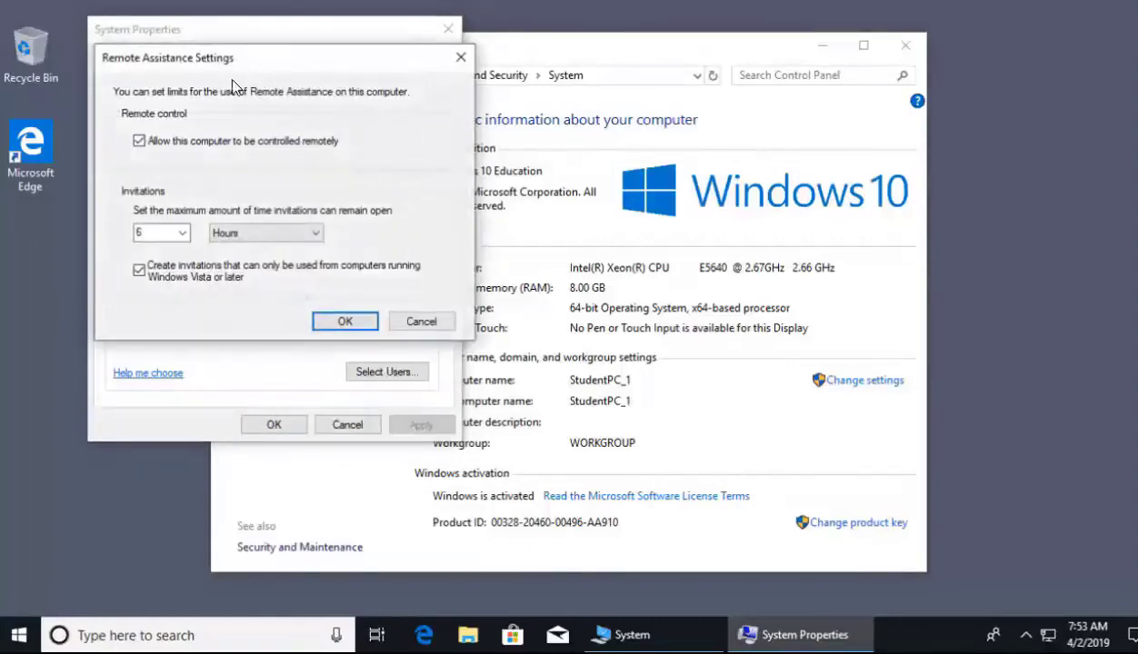
{"action": "left_click_drag", "start_coordinate": [229, 65], "coordinate": [332, 86]}
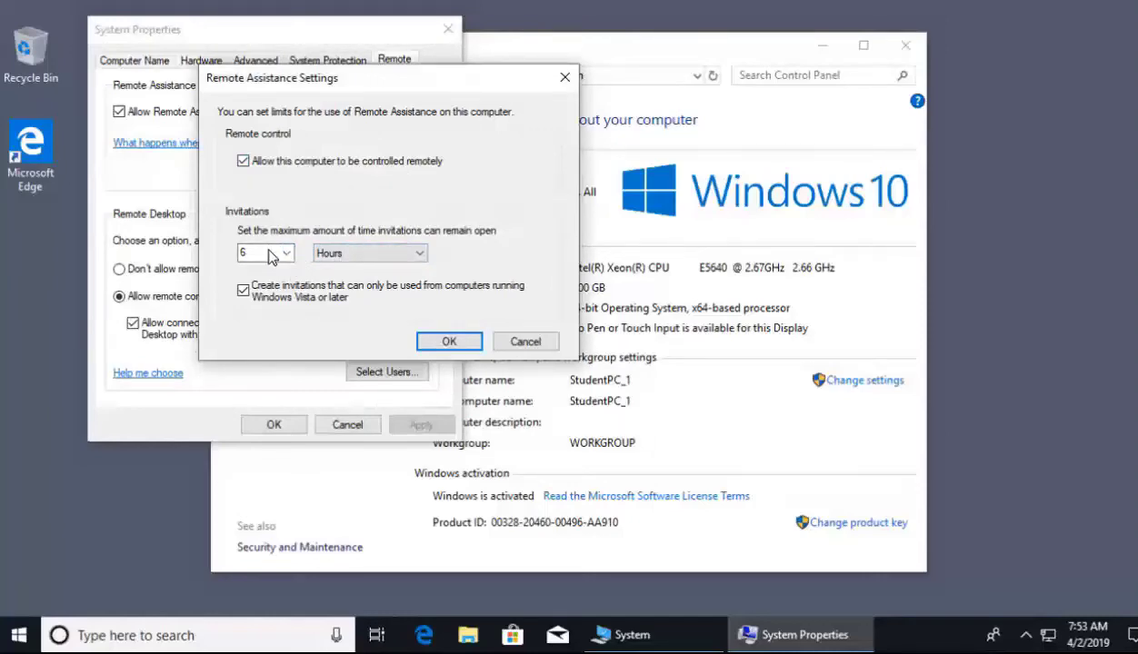
{"action": "left_click", "coordinate": [317, 253]}
{"action": "left_click", "coordinate": [443, 212]}
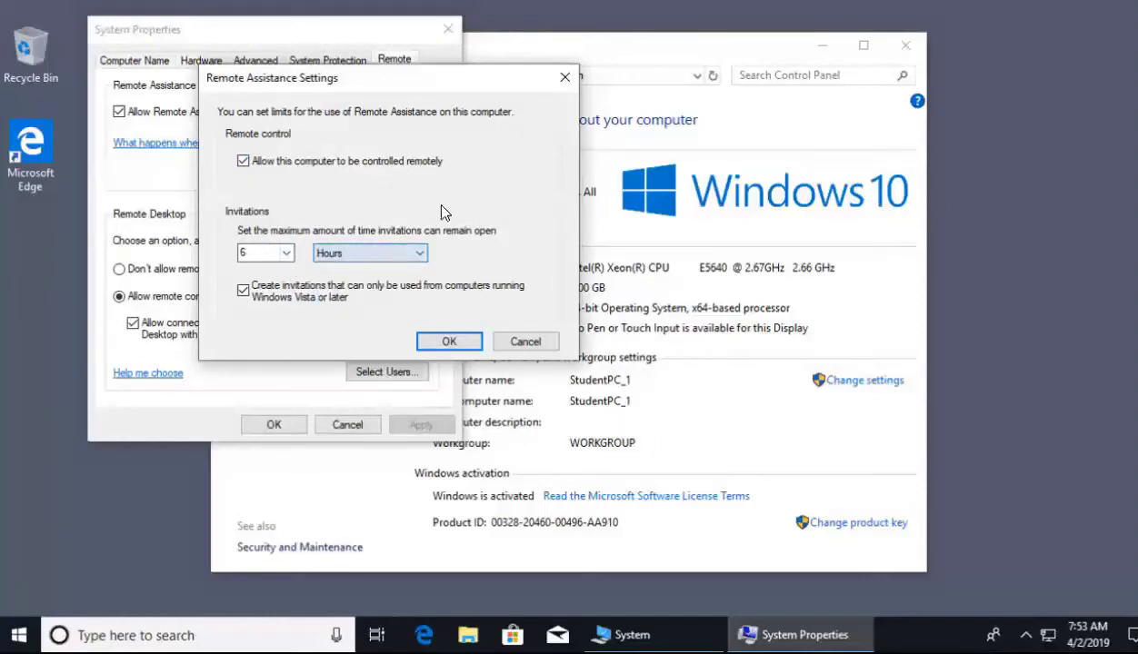
{"action": "left_click", "coordinate": [447, 341]}
{"action": "left_click", "coordinate": [275, 425]}
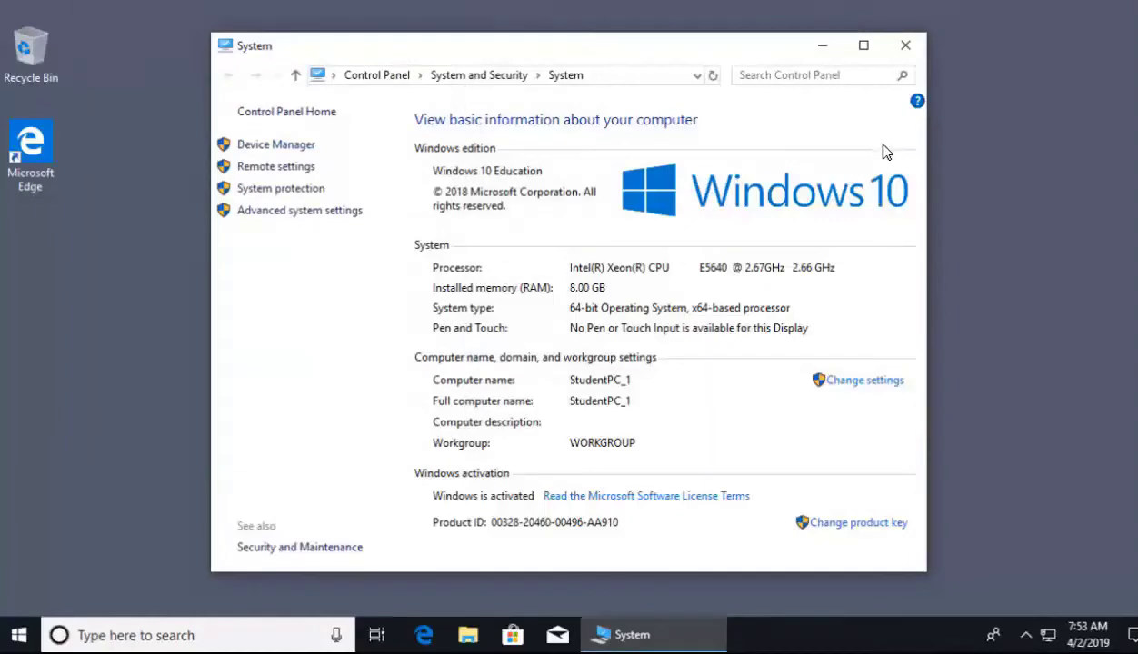
{"action": "left_click", "coordinate": [913, 49]}
- Search Start for 'remote as' and open the option to invite someone to connect and help
{"action": "left_click", "coordinate": [19, 635]}
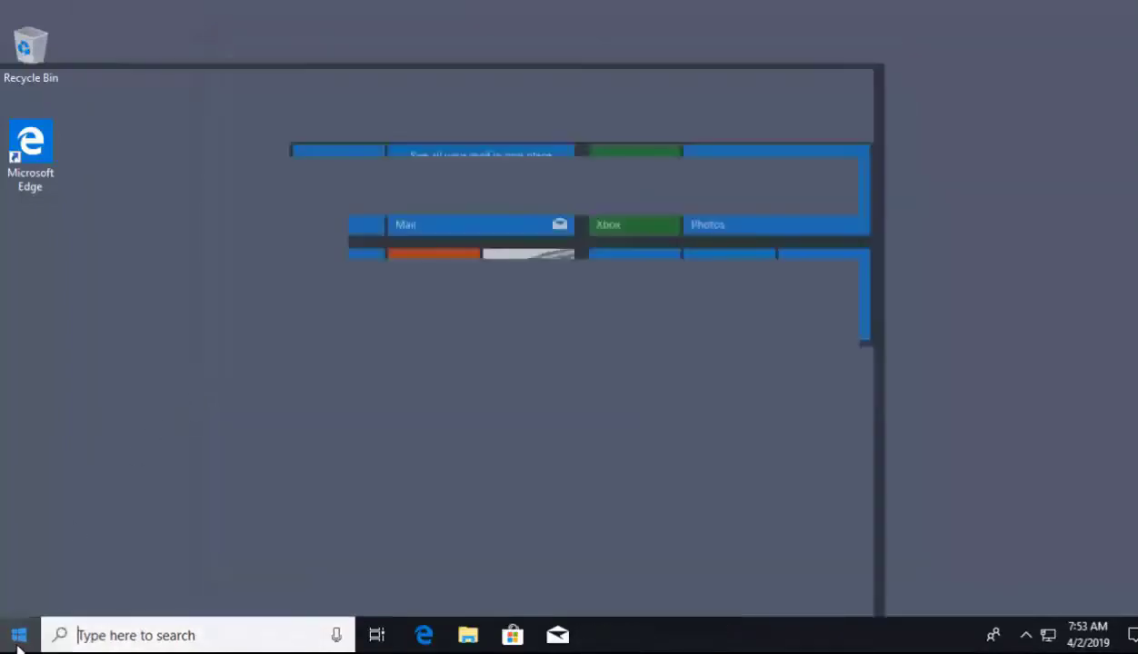
{"action": "type", "text": "remote"}
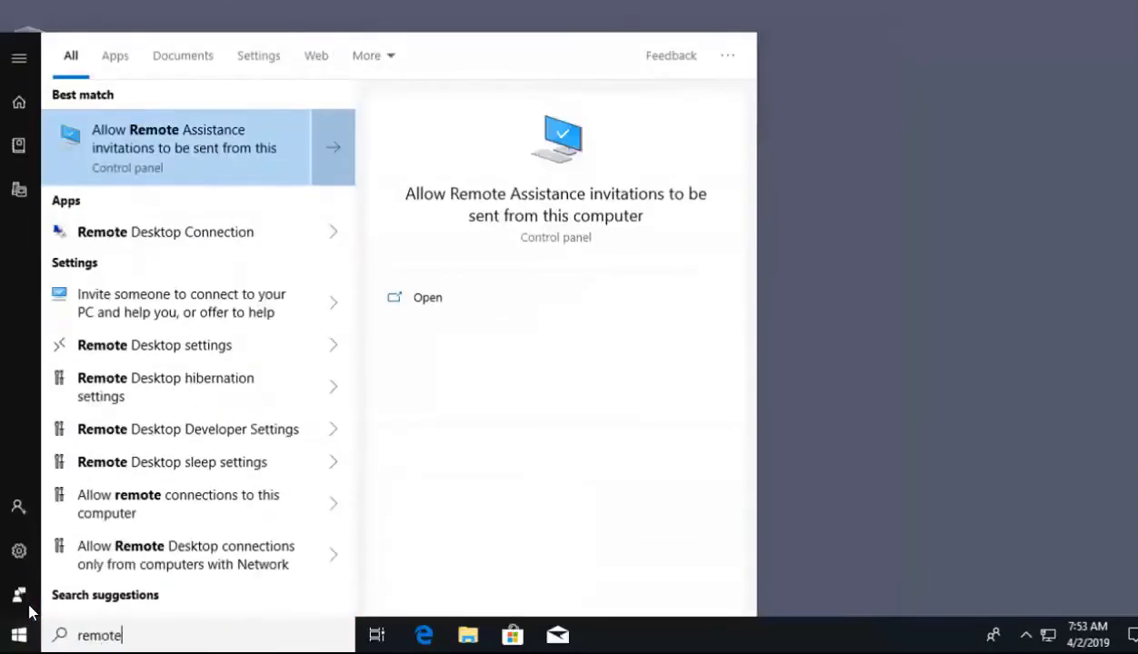
{"action": "type", "text": " as"}
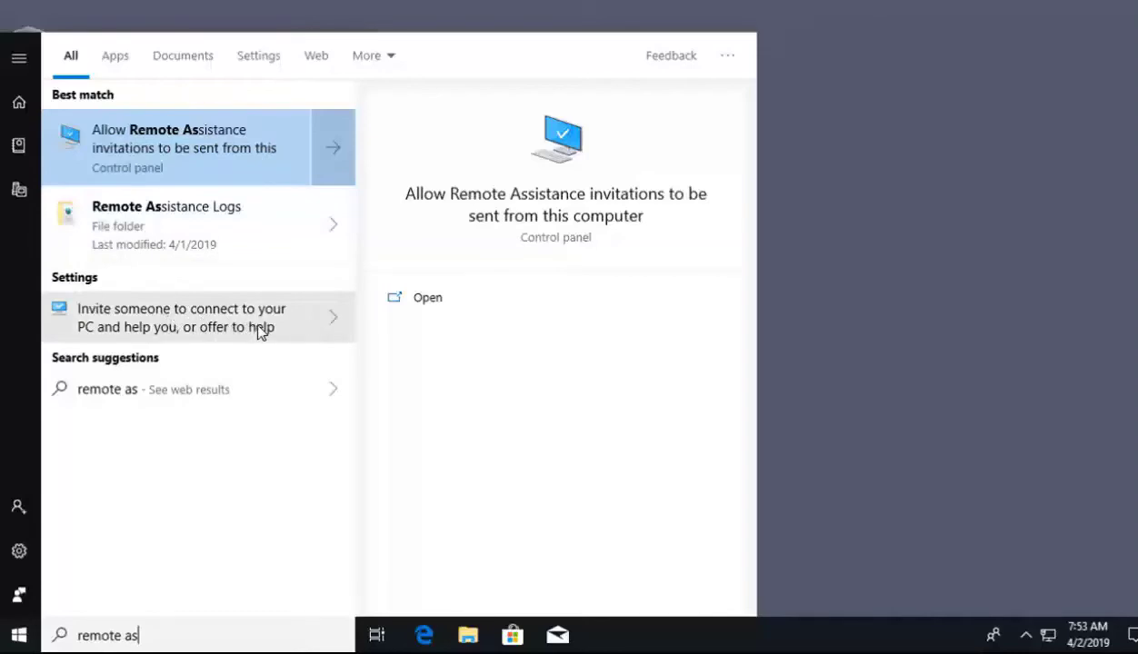
{"action": "left_click", "coordinate": [154, 320]}
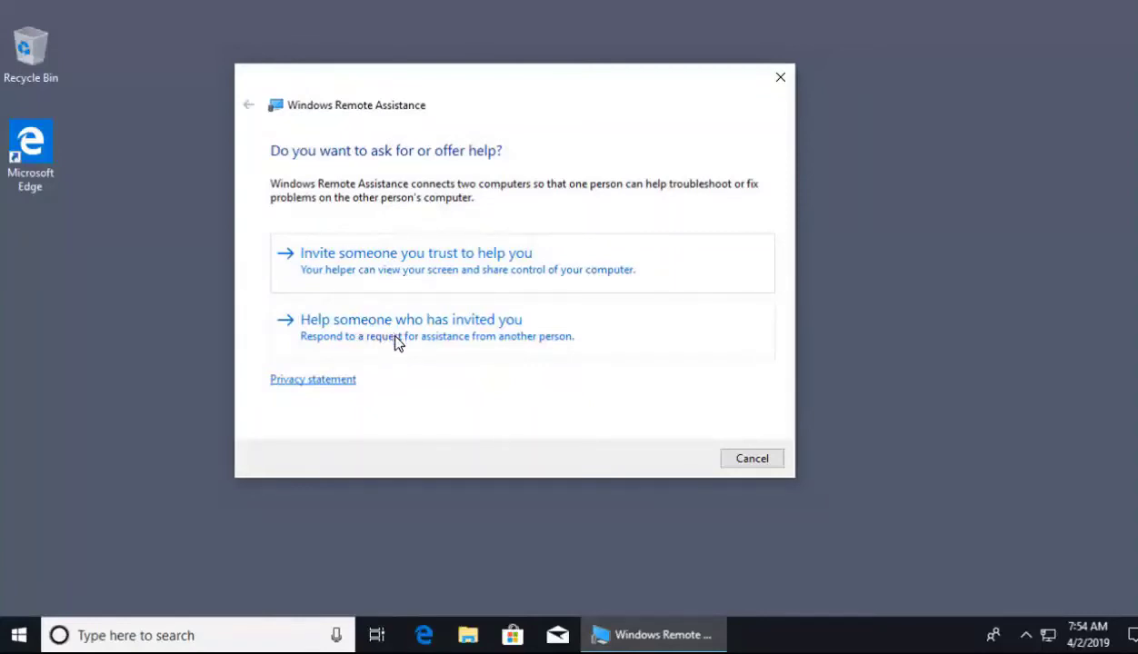
- Invite a trusted helper, saving the invitation as the file 'Invitation' on the Desktop
{"action": "left_click", "coordinate": [389, 273]}
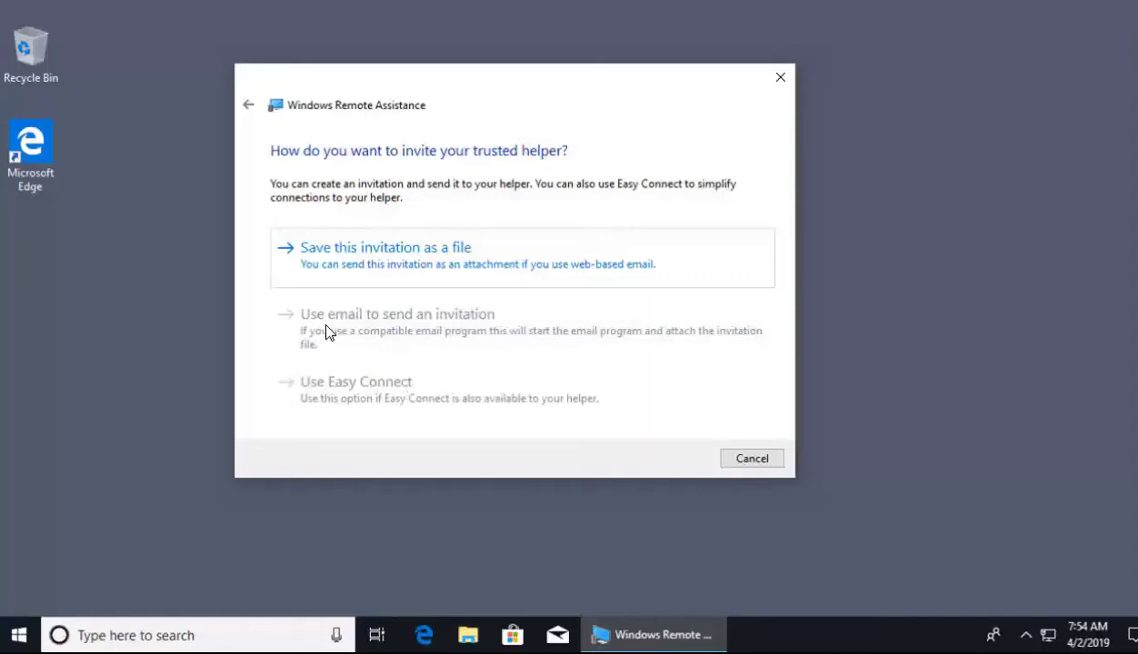
{"action": "left_click", "coordinate": [375, 261]}
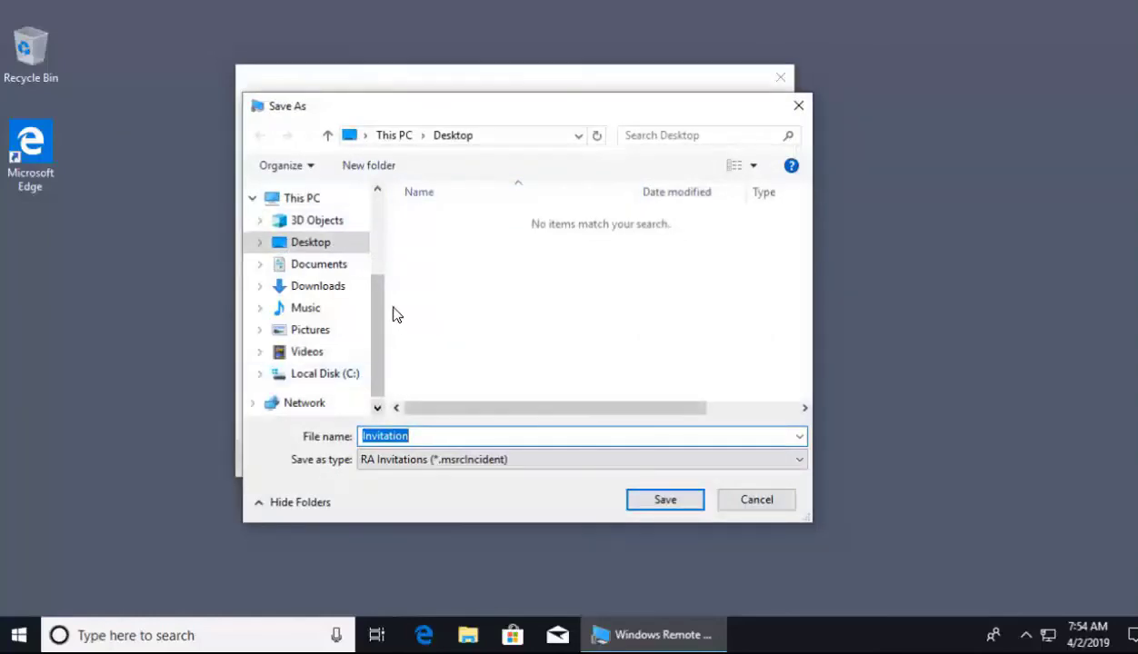
{"action": "left_click", "coordinate": [666, 502]}
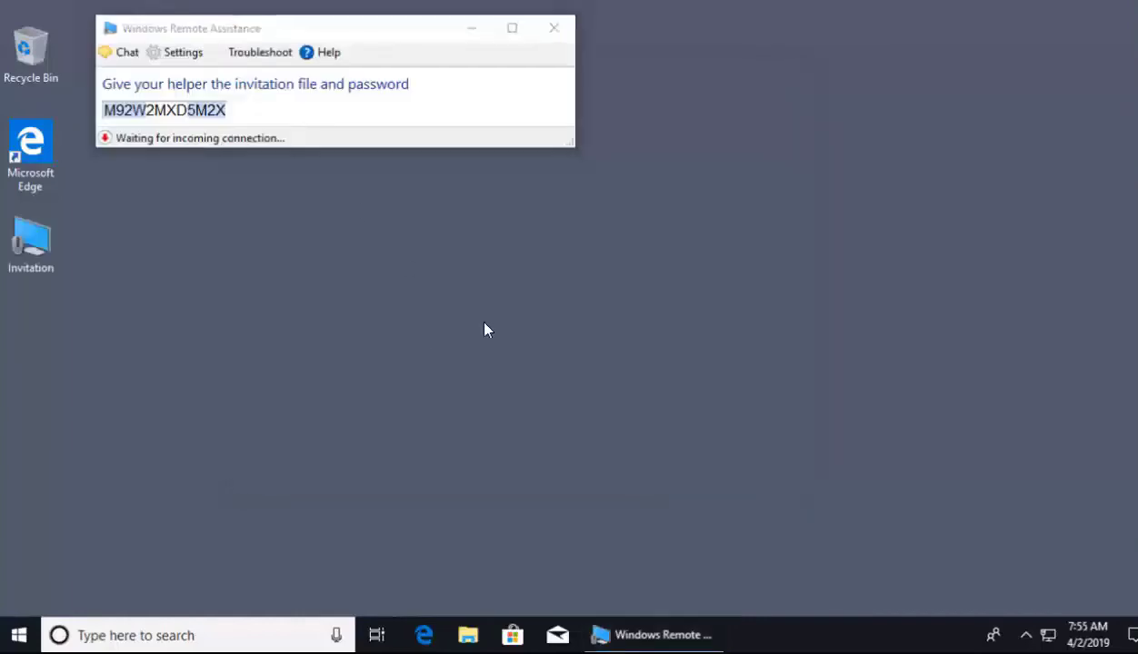
- Bring the waiting Remote Assistance window forward before switching to the Windows 7 PC
{"action": "left_click", "coordinate": [250, 34]}
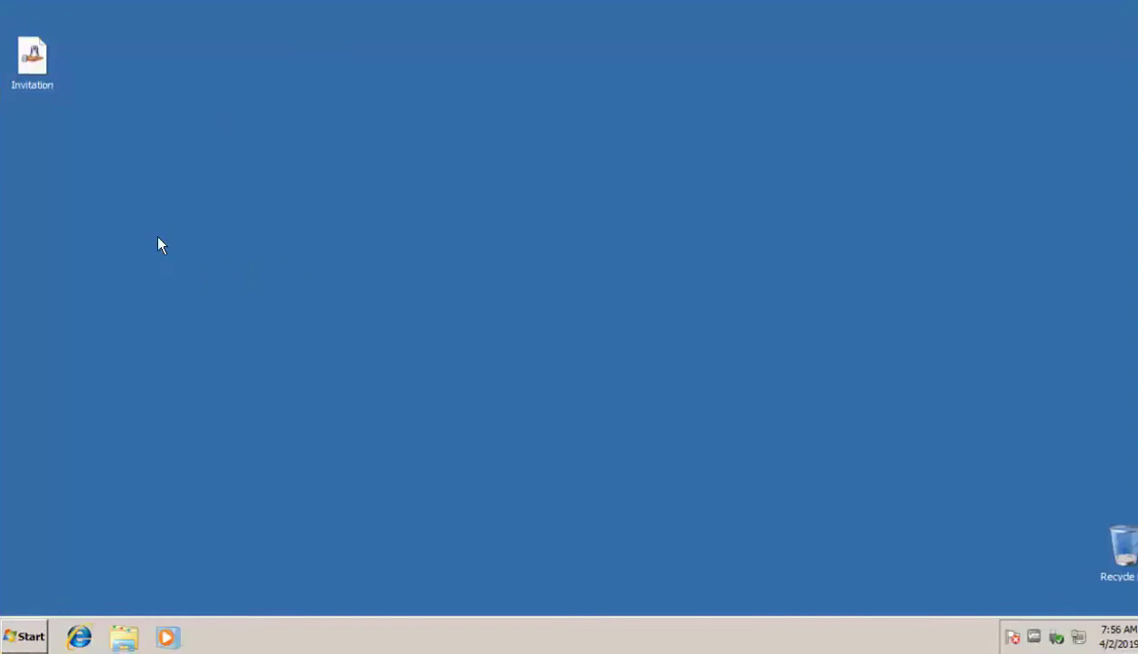
- Open the Invitation file on the Windows 7 desktop and submit the invitation password
{"action": "double_click", "coordinate": [33, 62]}
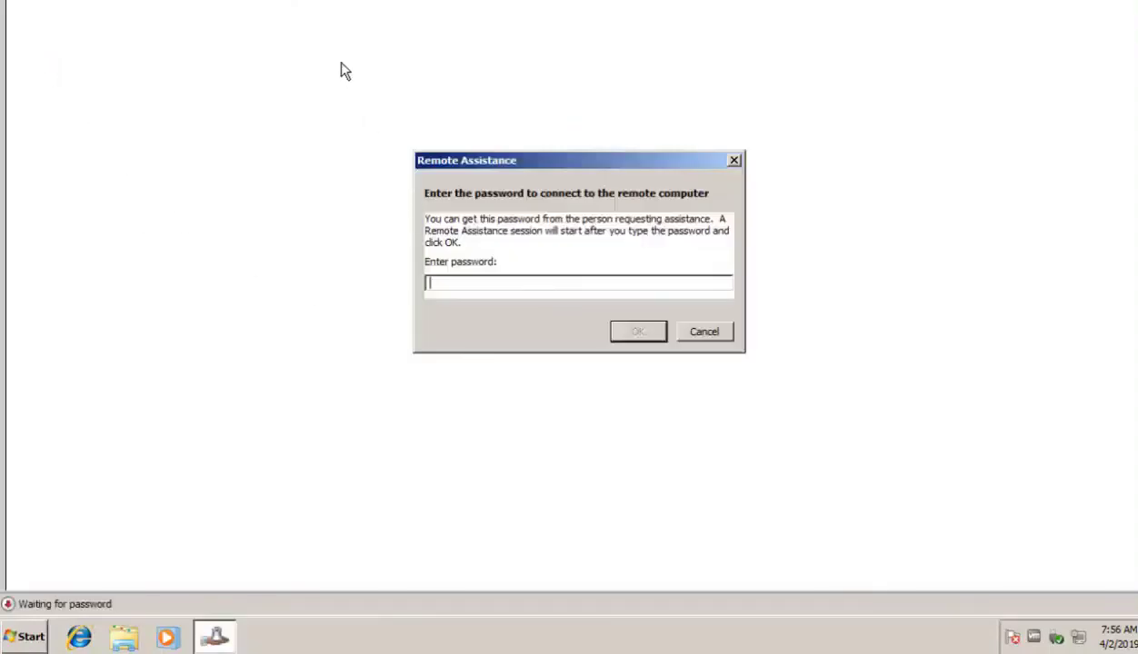
{"action": "left_click_drag", "start_coordinate": [526, 158], "coordinate": [516, 142]}
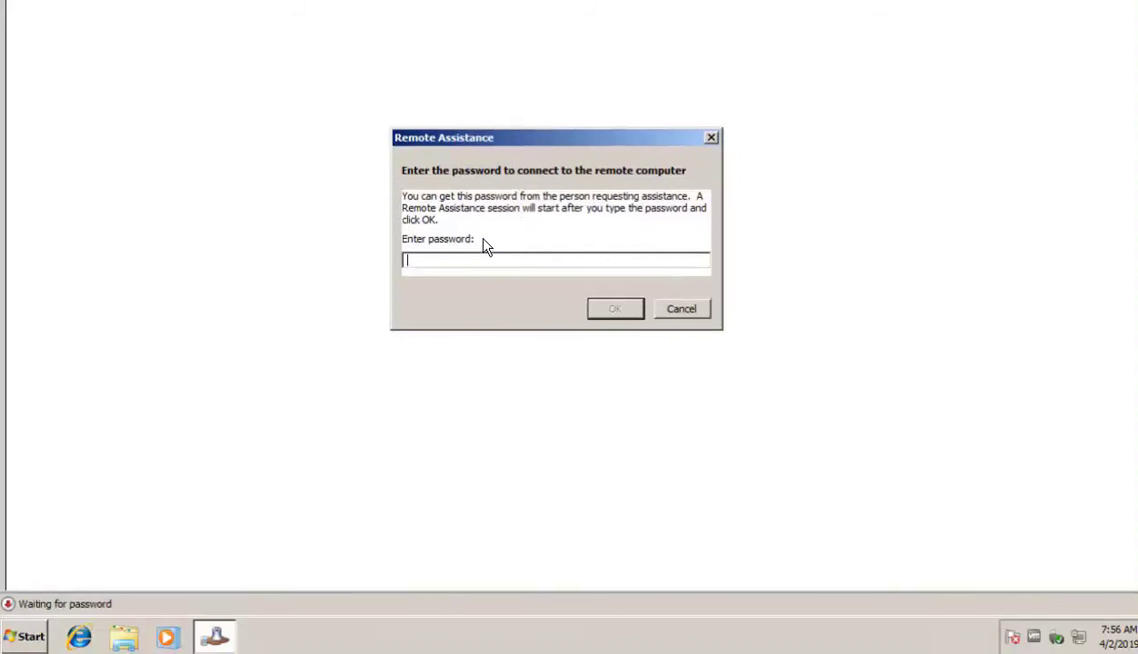
{"action": "type", "text": "M92w2mxd5m2x"}
{"action": "left_click", "coordinate": [617, 310]}
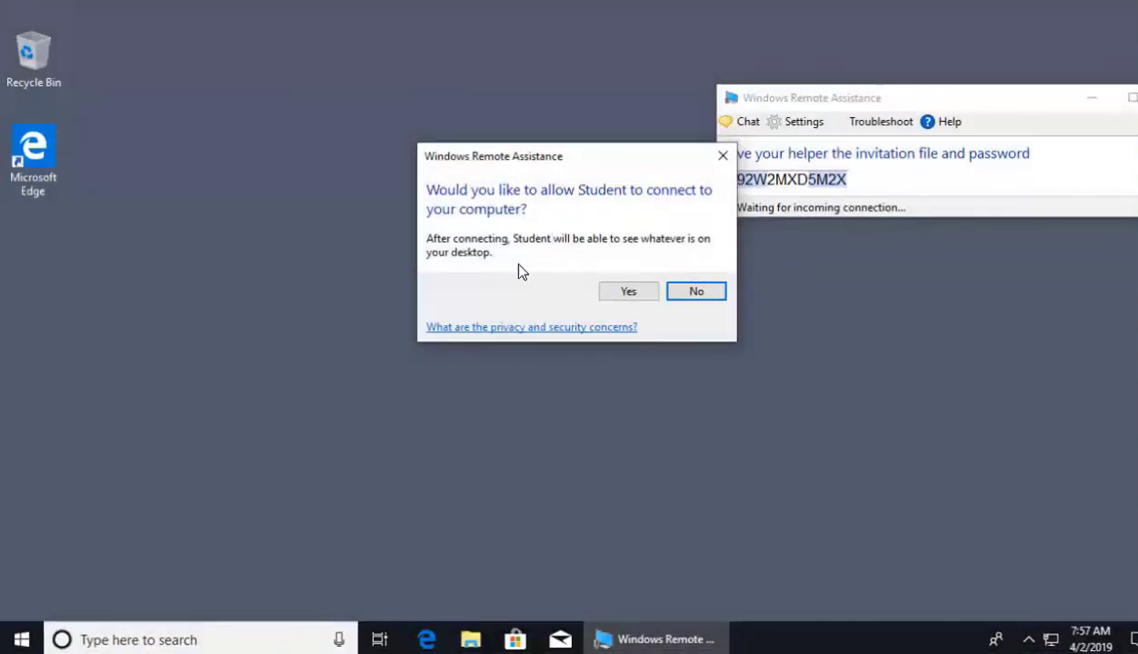
- Allow Student's connection request and centre the Remote Assistance window
{"action": "left_click", "coordinate": [621, 297]}
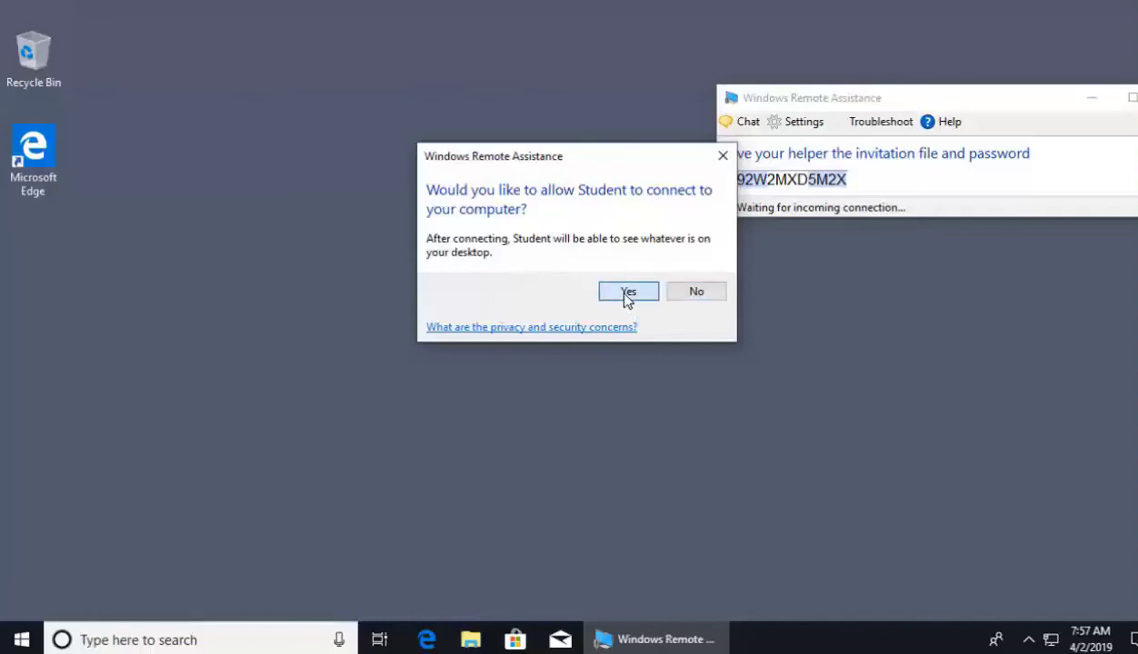
{"action": "left_click_drag", "start_coordinate": [817, 104], "coordinate": [558, 102]}
{"action": "left_click", "coordinate": [443, 286]}
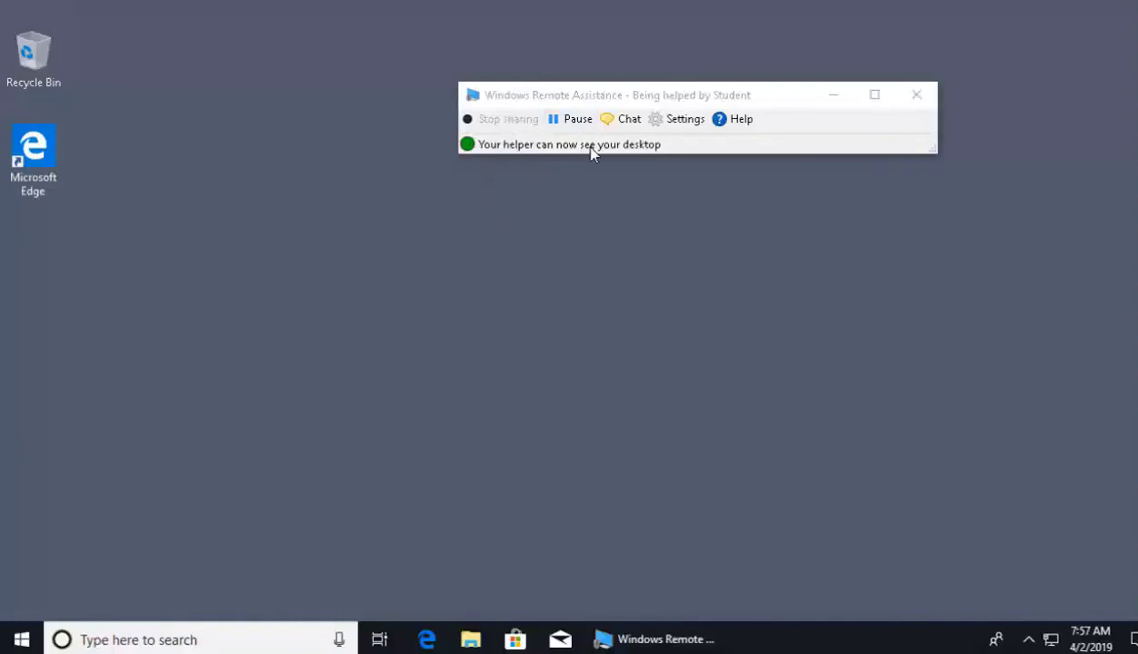
- Pause and resume the helper's view of the desktop, then open and close the chat
{"action": "left_click", "coordinate": [575, 122]}
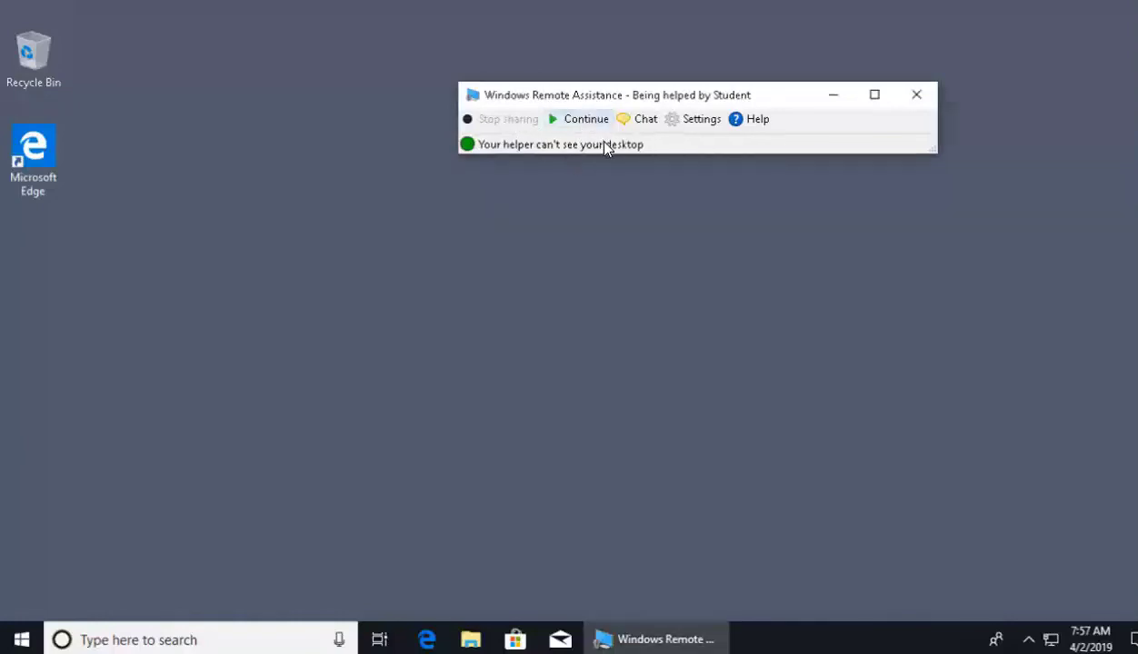
{"action": "left_click", "coordinate": [588, 124]}
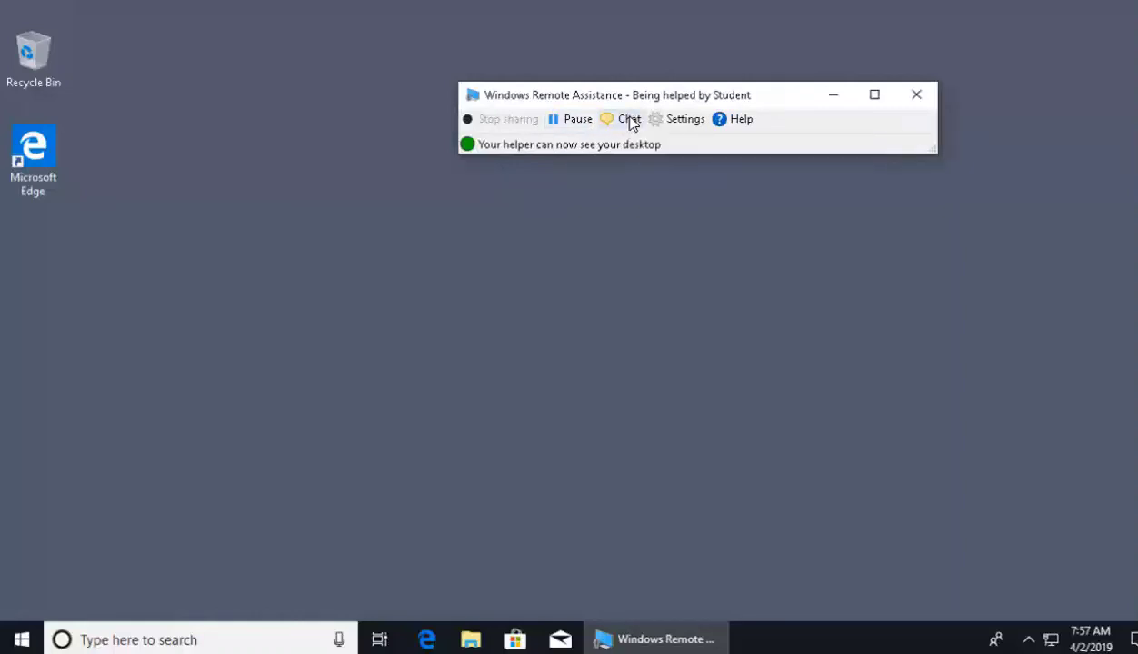
{"action": "left_click", "coordinate": [630, 122]}
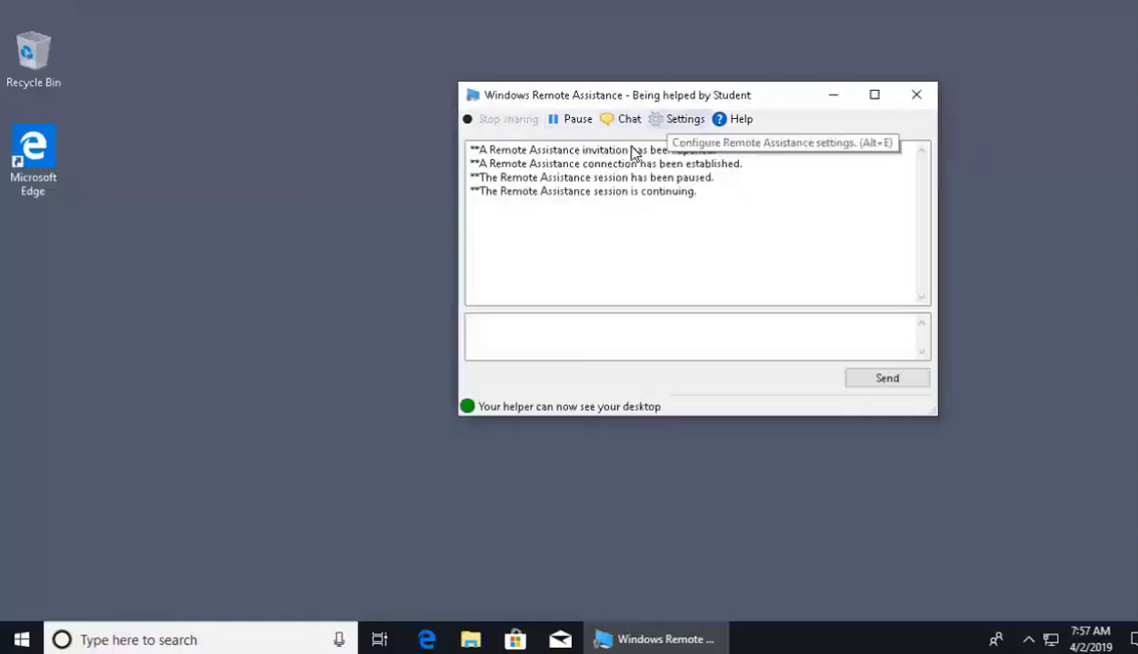
{"action": "left_click", "coordinate": [622, 123]}
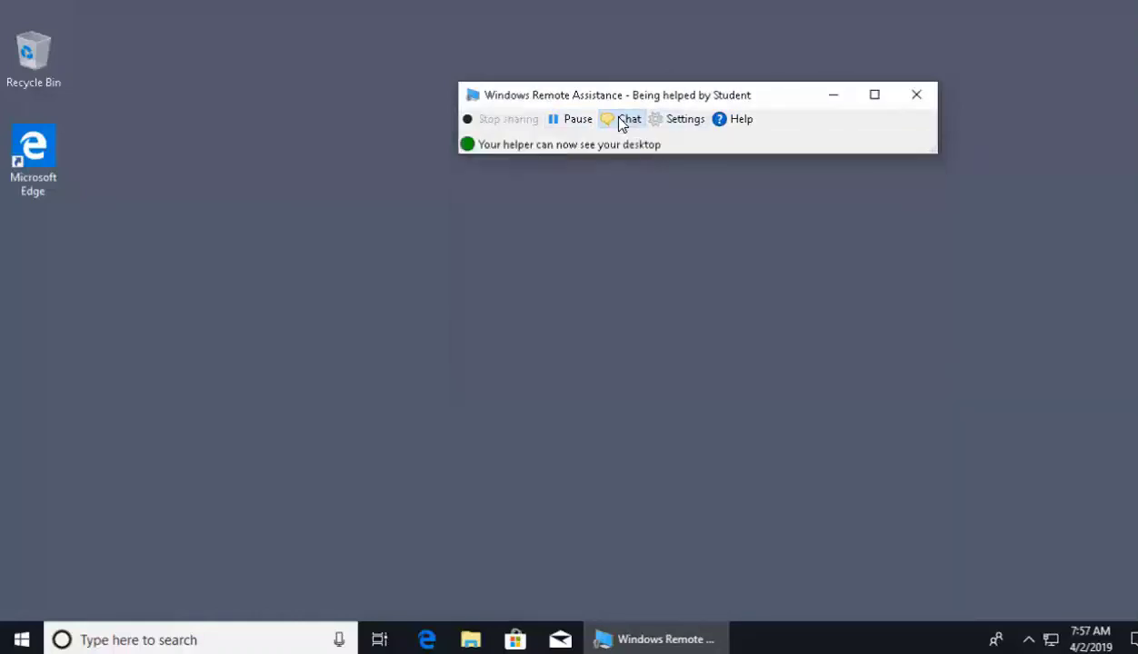
- Look at the Remote Assistance session settings and close them without changes
{"action": "left_click", "coordinate": [680, 122]}
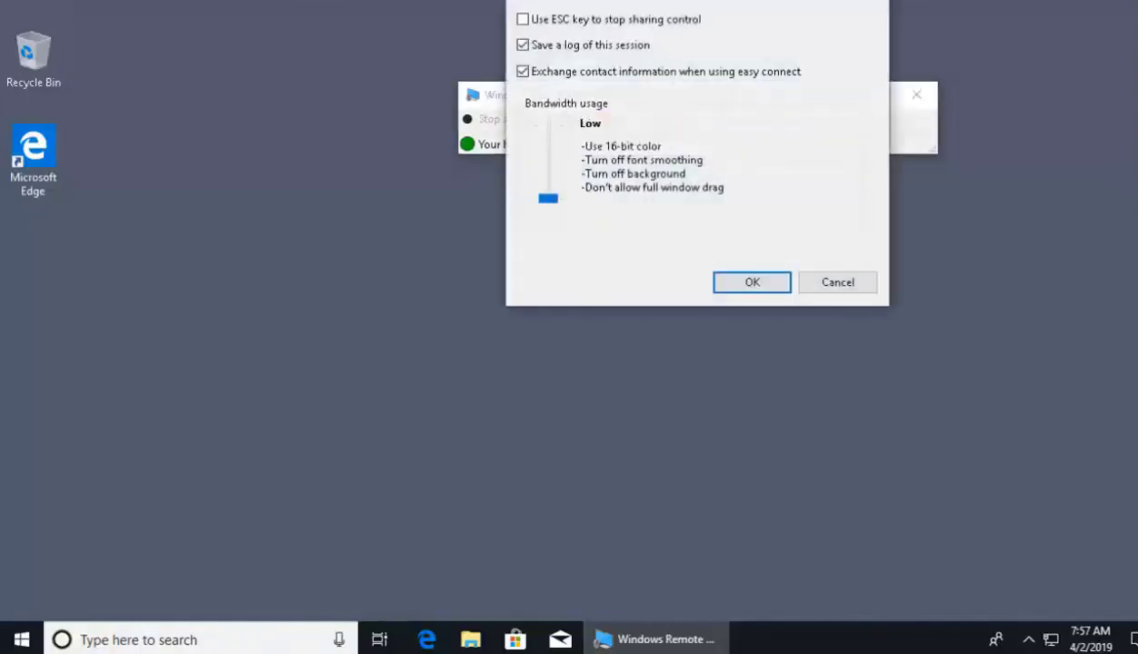
{"action": "left_click_drag", "start_coordinate": [705, 5], "coordinate": [872, 137]}
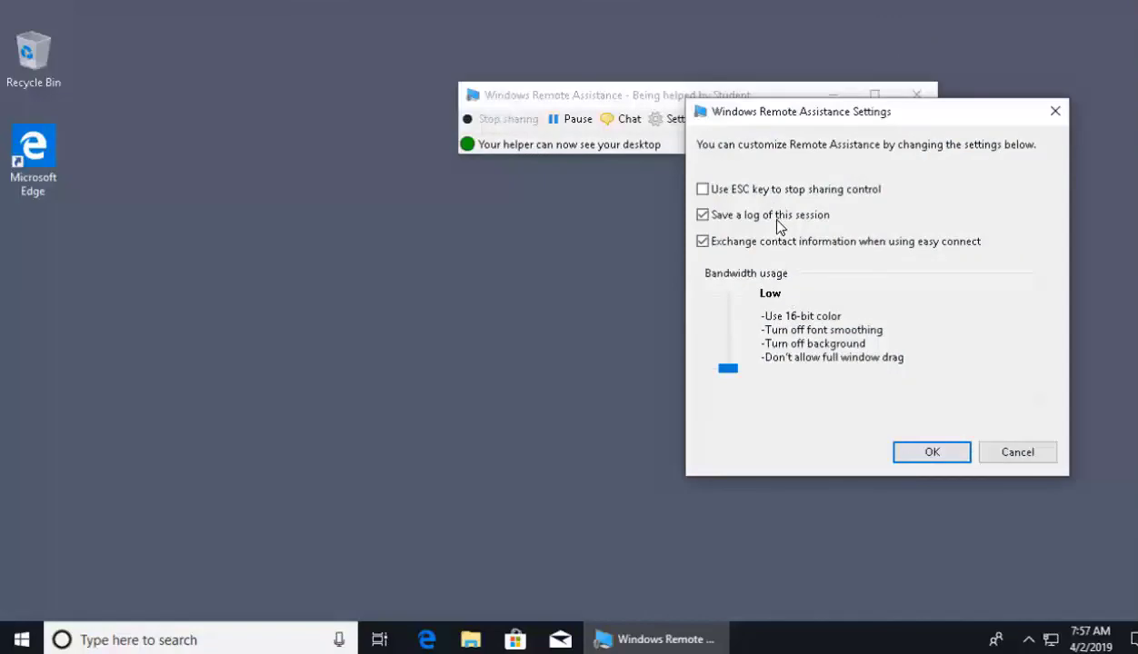
{"action": "left_click", "coordinate": [927, 455]}
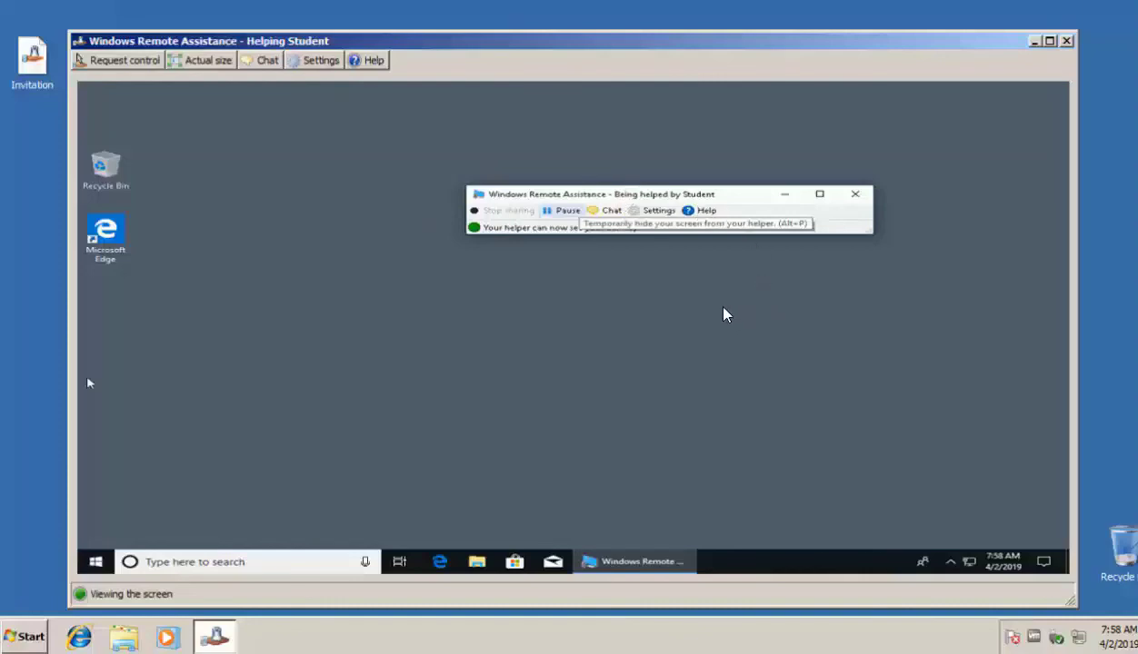
- Request control of the Windows 10 desktop from the helper's Remote Assistance window
{"action": "left_click", "coordinate": [118, 61]}
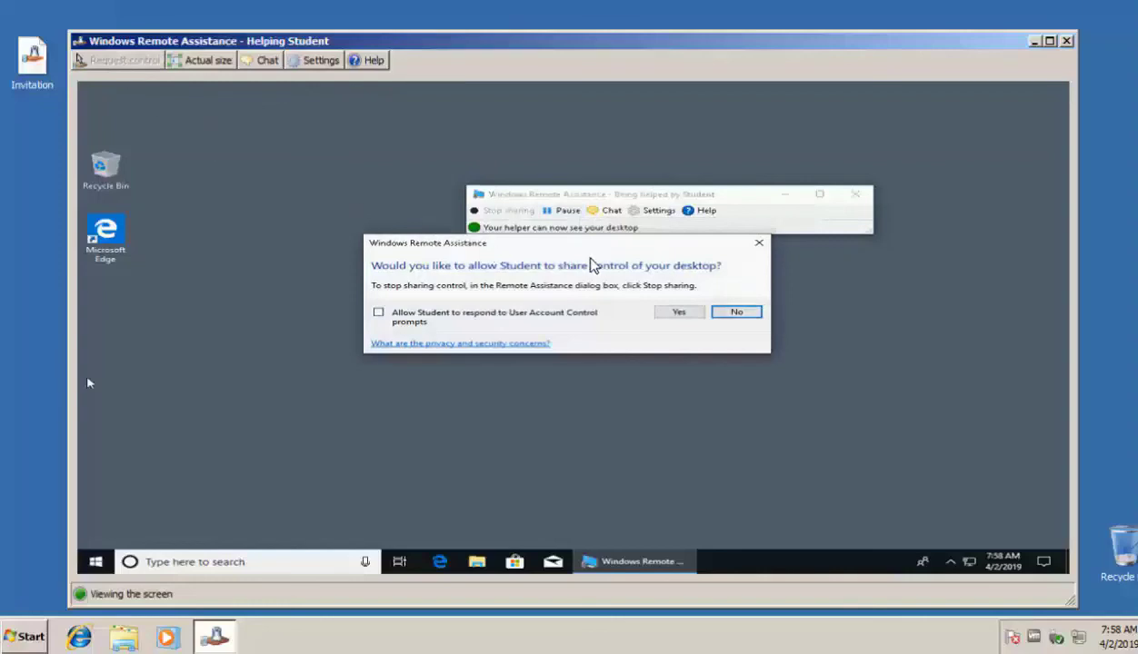